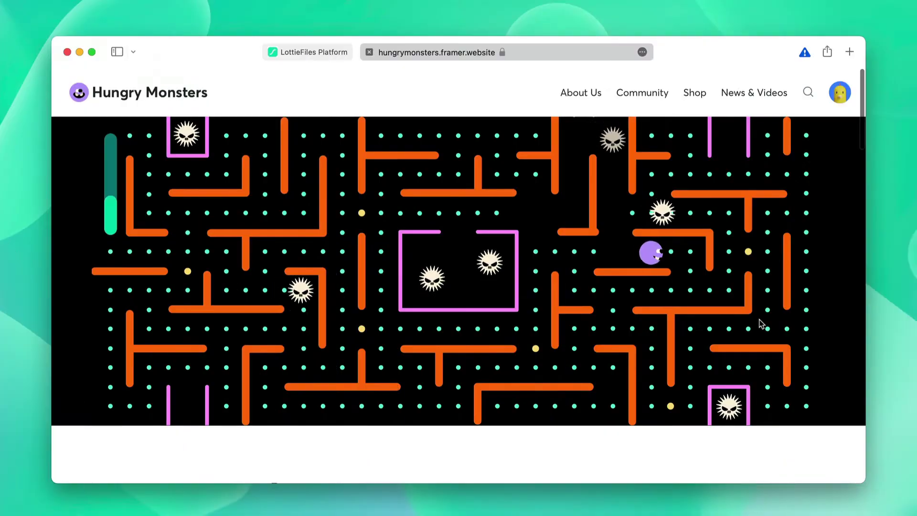
- Look through the Hungry Monsters website from the header animation to the How to Play section
scroll(761, 324, "down", 10)
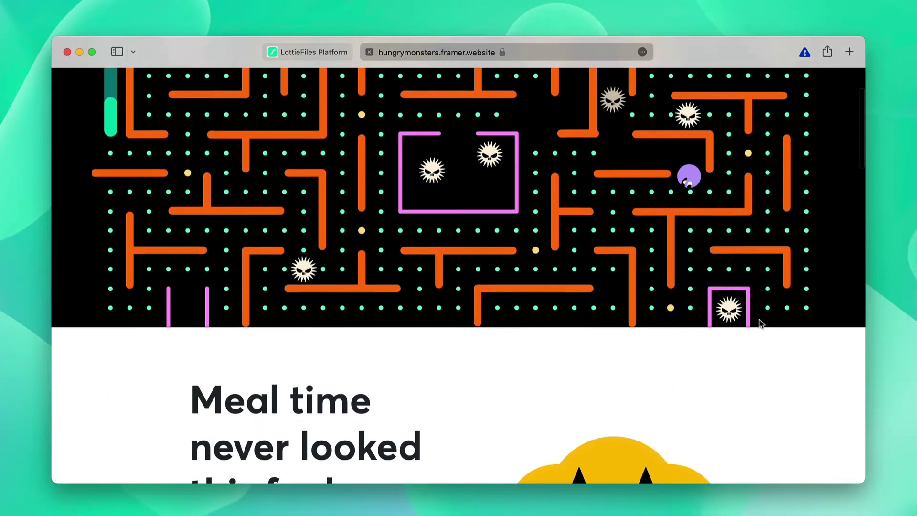
scroll(761, 324, "down", 15)
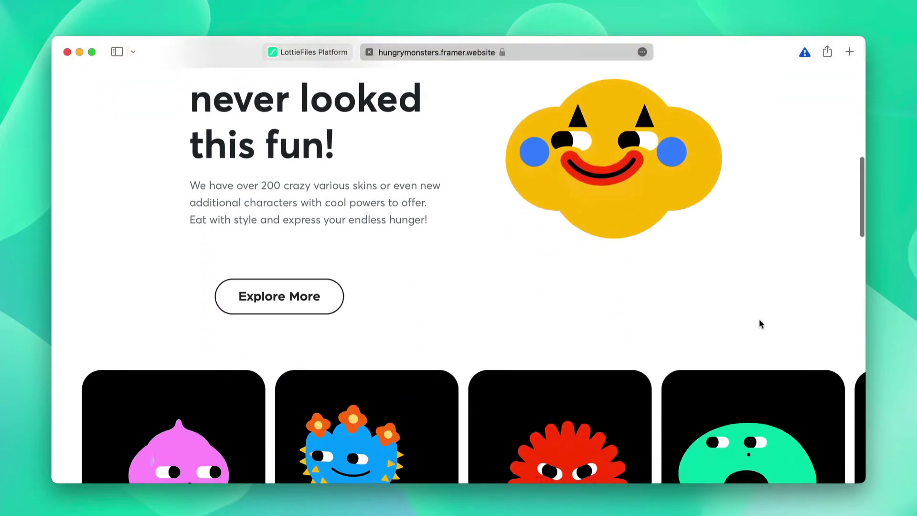
scroll(761, 324, "down", 16)
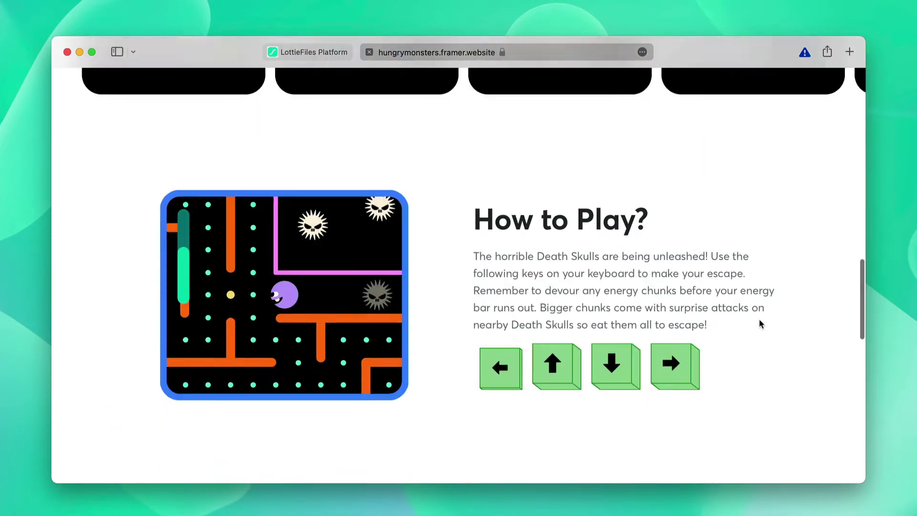
- Preview the 13_Premium Eater composition from its first frame and open the 11_Busy Eater composition
left_click_drag(531, 369, 382, 382)
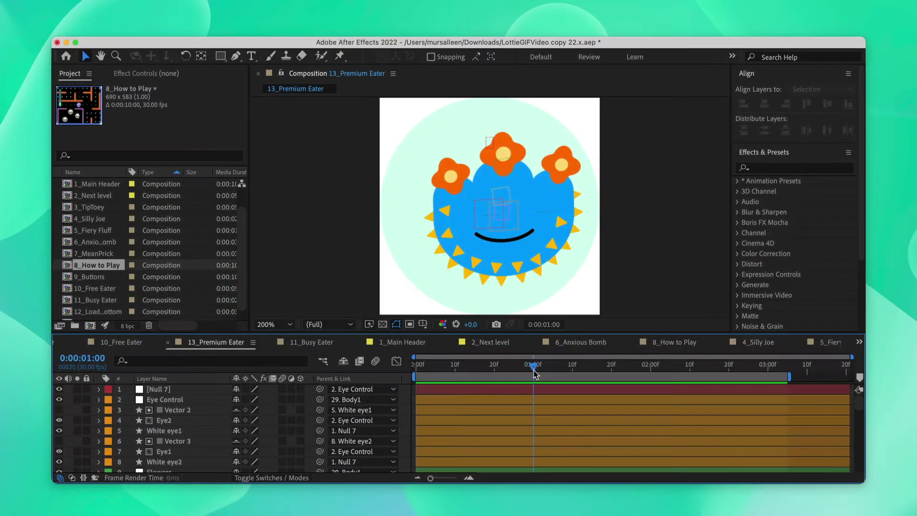
key("space")
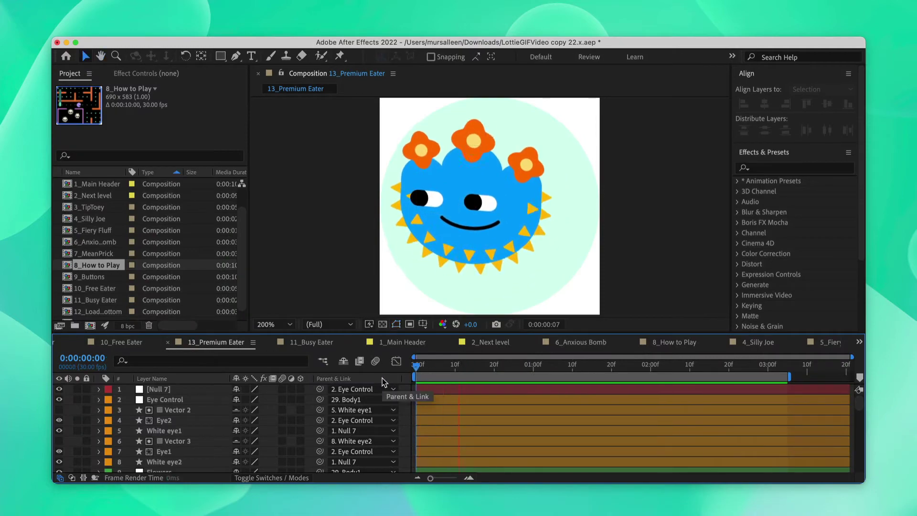
left_click(329, 343)
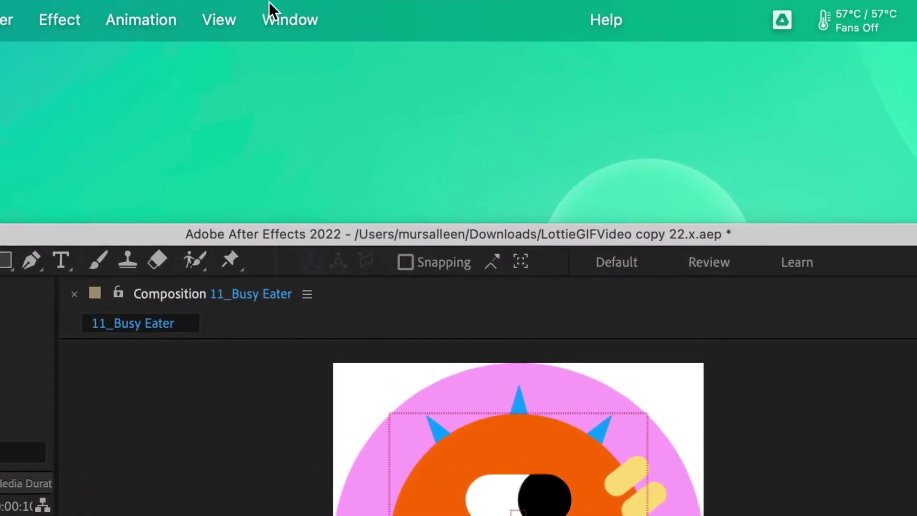
- Open the LottieFiles extension in After Effects and render the 2_Next level composition for preview
left_click(372, 0)
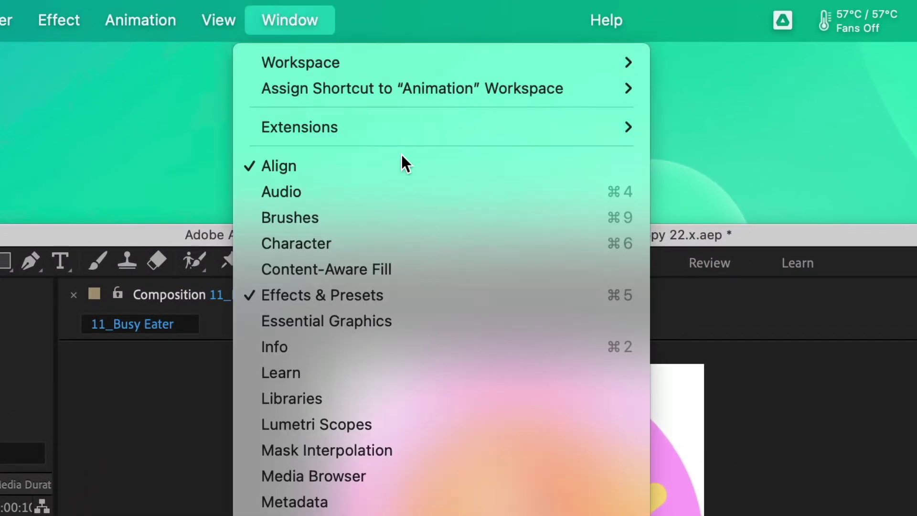
mouse_move(518, 130)
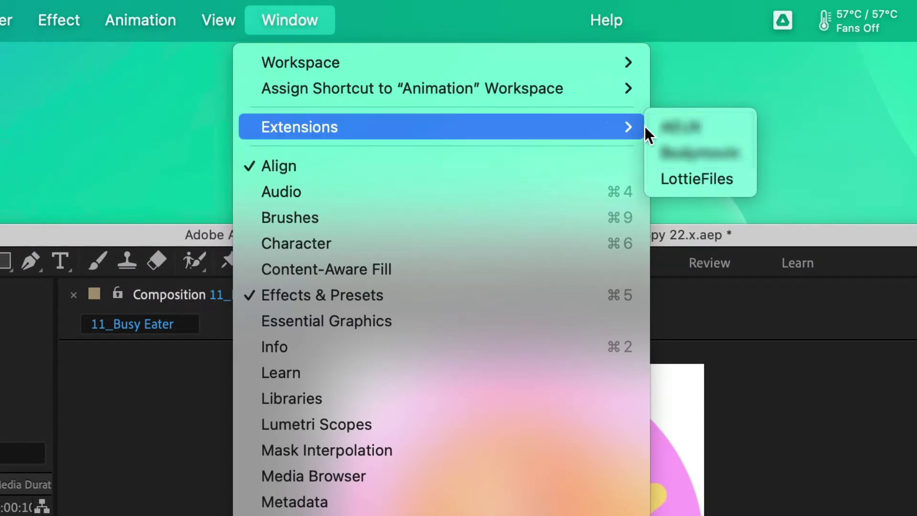
left_click(683, 174)
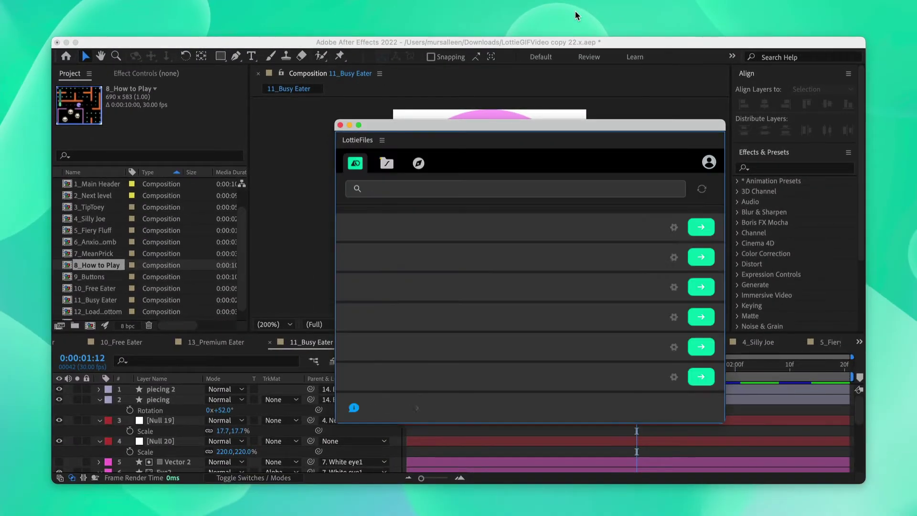
scroll(629, 258, "down", 8)
scroll(661, 306, "down", 10)
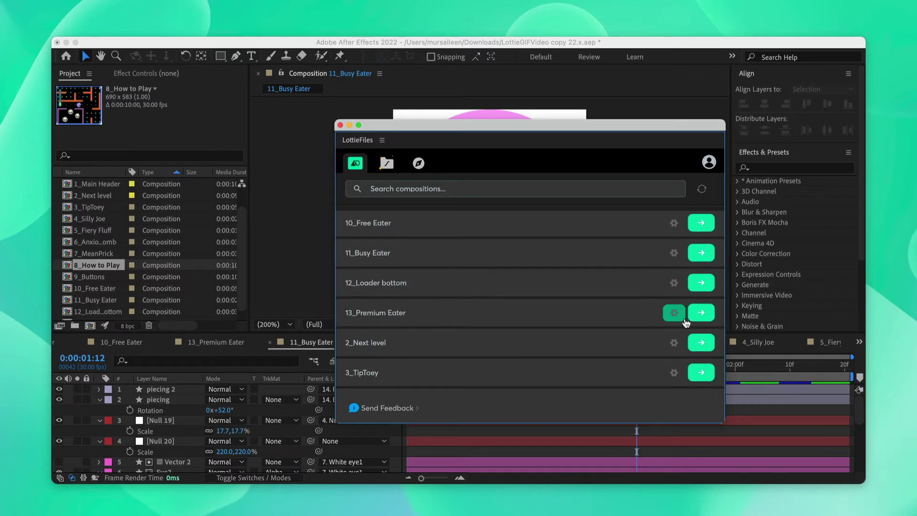
left_click(701, 343)
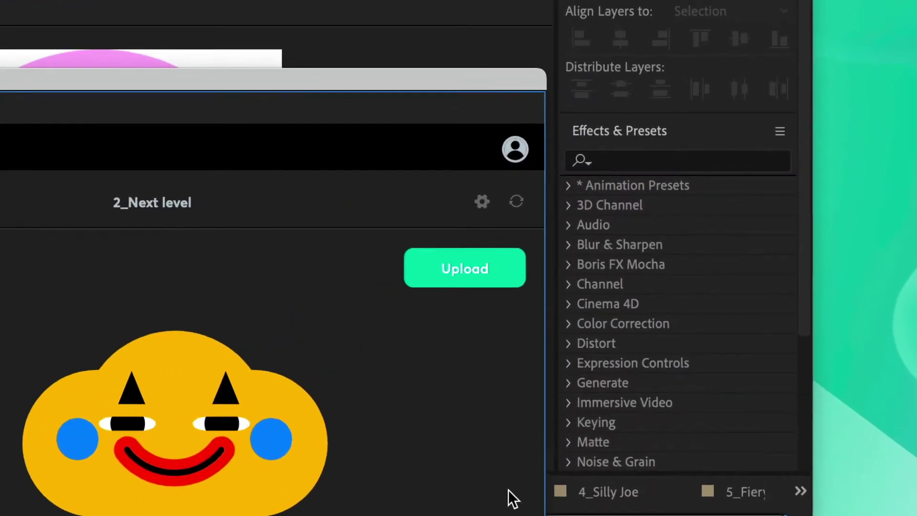
- Upload the 2_Next level animation to the Hungry Monsters workspace folder and close the upload dialog
left_click(454, 271)
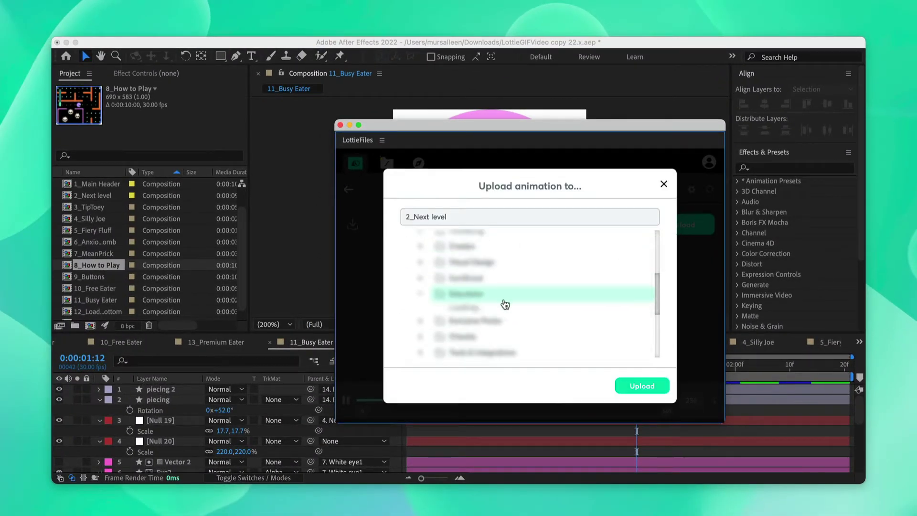
scroll(506, 306, "down", 2)
left_click(507, 297)
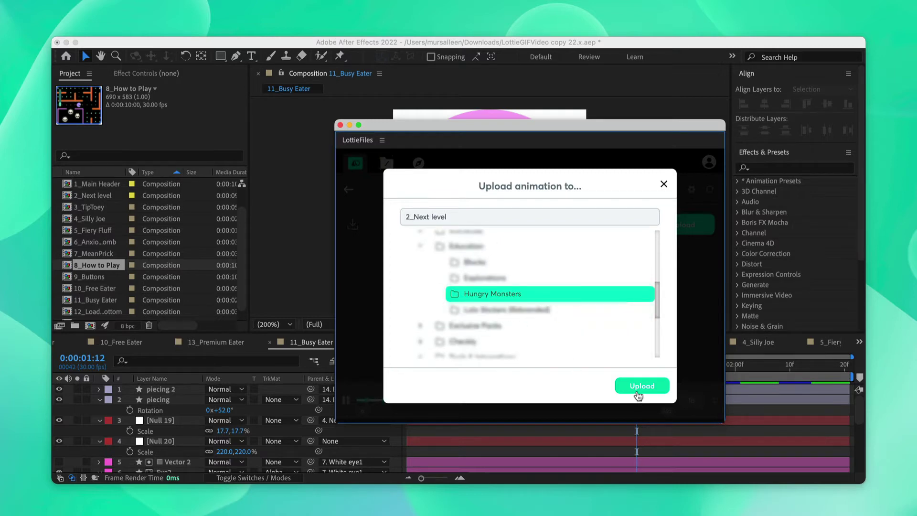
left_click(663, 183)
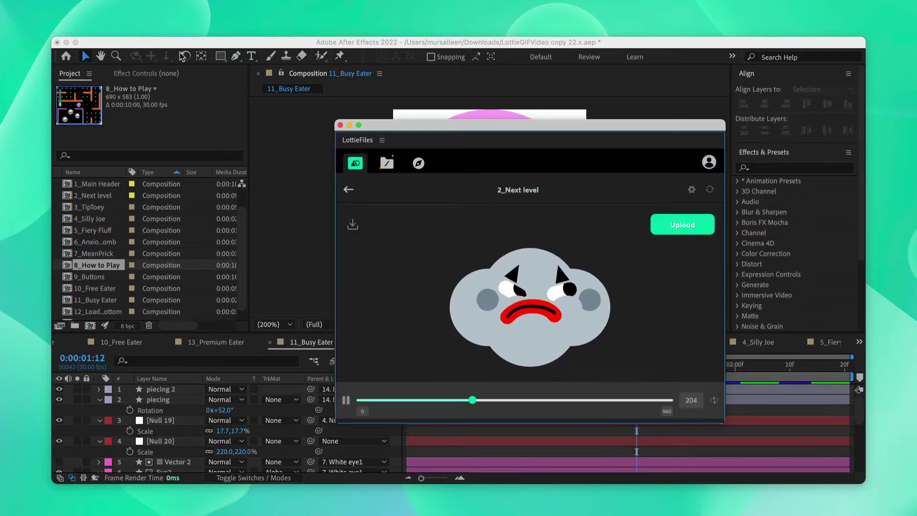
- Minimize the After Effects and LottieFiles windows and switch to the LottieFiles Platform page in Safari
key("super+m")
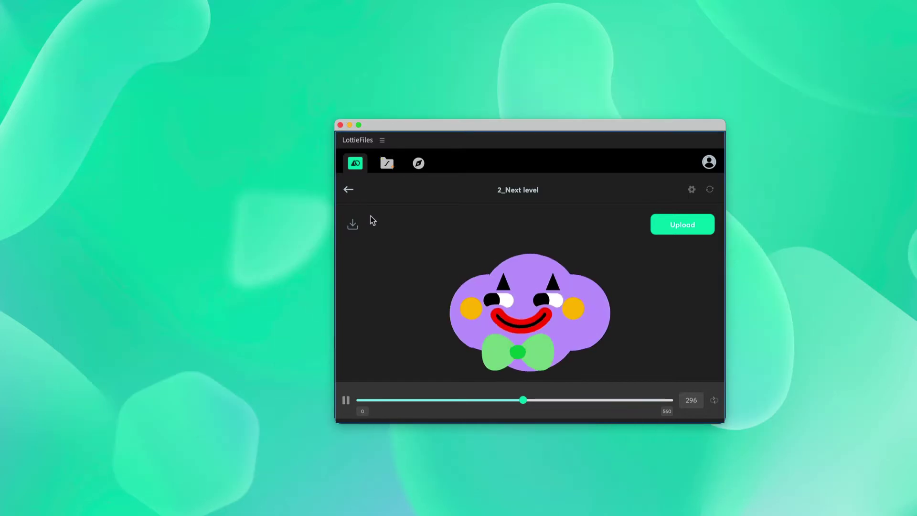
left_click(350, 125)
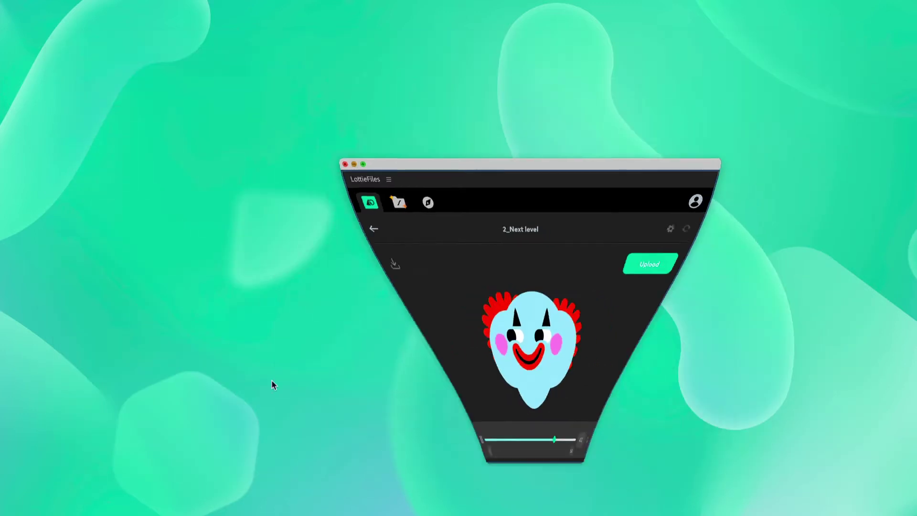
mouse_move(240, 514)
left_click(406, 492)
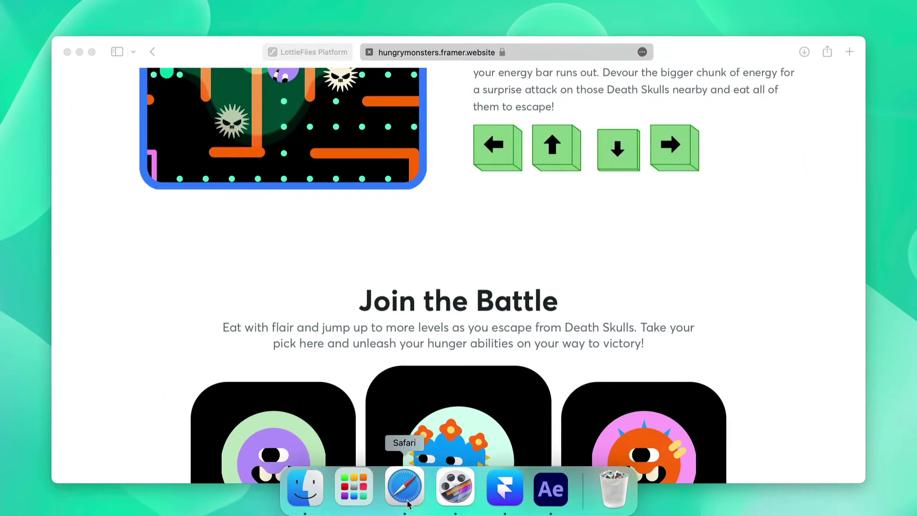
key("ctrl+shift+Tab")
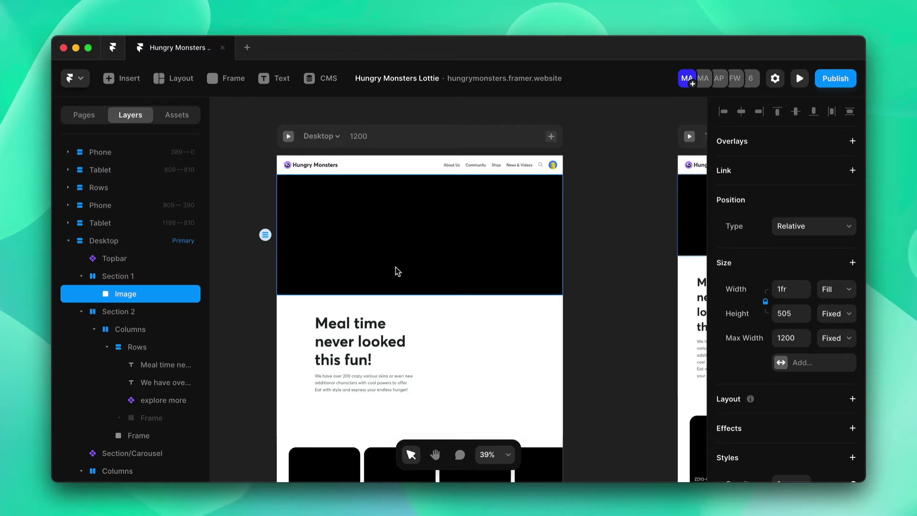
- Insert a Lottie video component into the black Image frame of Section 1 on the Desktop page in Framer
left_click(229, 340)
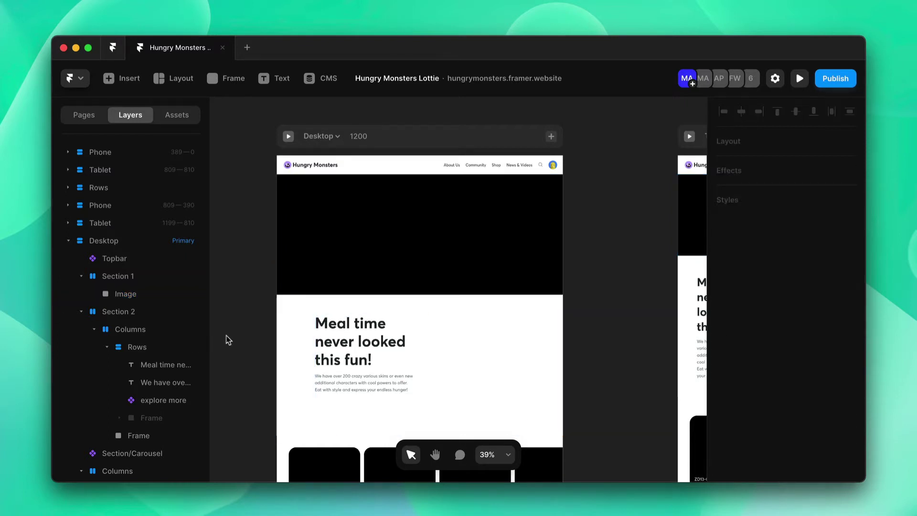
left_click(369, 249)
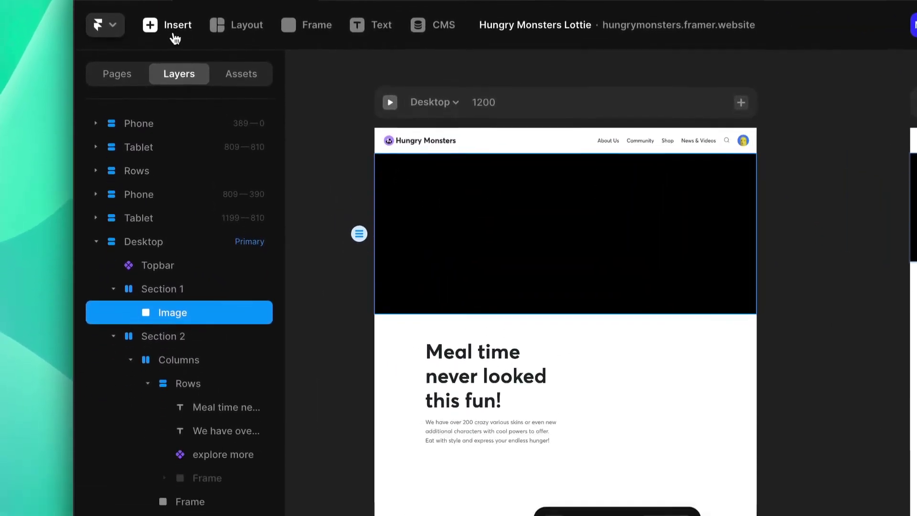
left_click(167, 116)
scroll(178, 191, "down", 5)
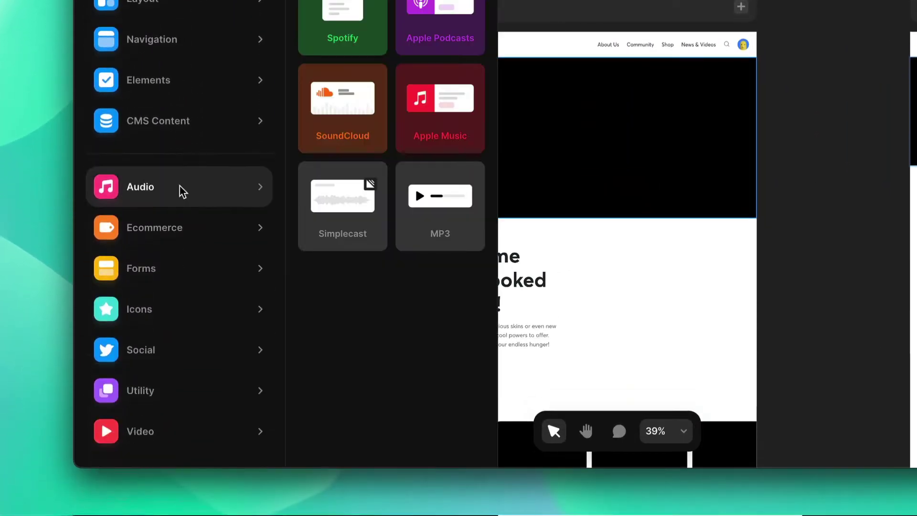
mouse_move(241, 430)
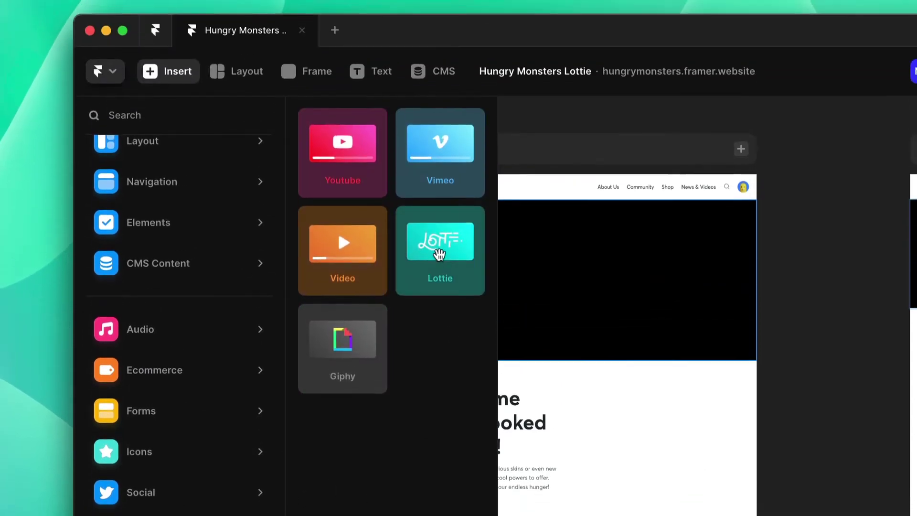
left_click_drag(439, 108, 490, 113)
left_click_drag(465, 248, 468, 248)
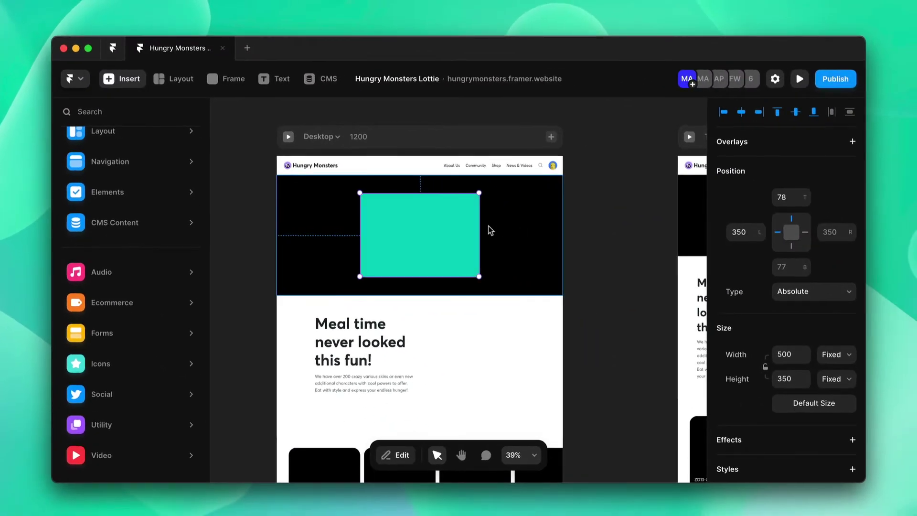
- Resize the Lottie component to 1200 × 505 so it fills the whole header image frame
left_click_drag(482, 226, 564, 226)
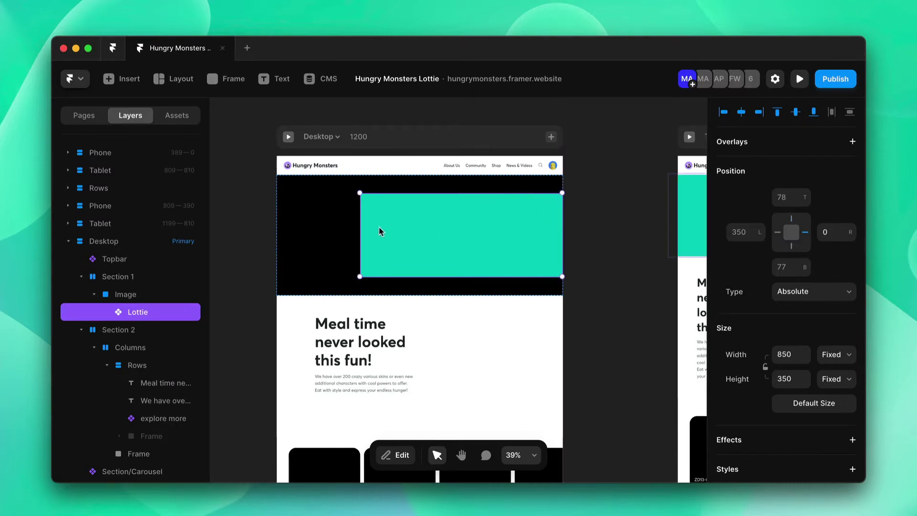
left_click_drag(361, 228, 277, 227)
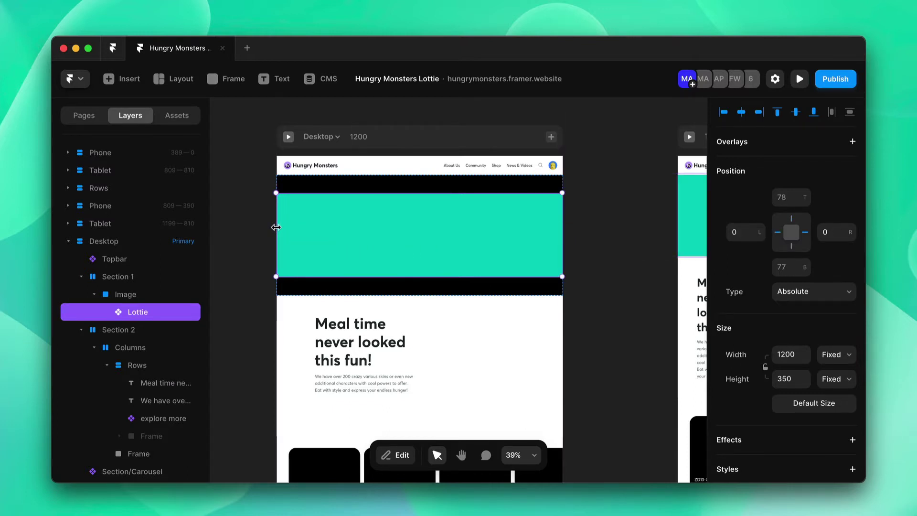
left_click_drag(348, 277, 350, 295)
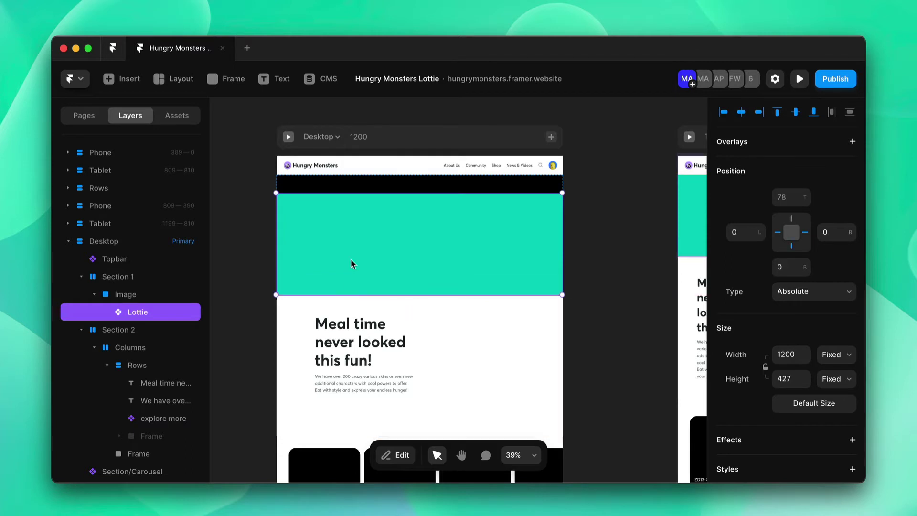
left_click_drag(367, 193, 368, 176)
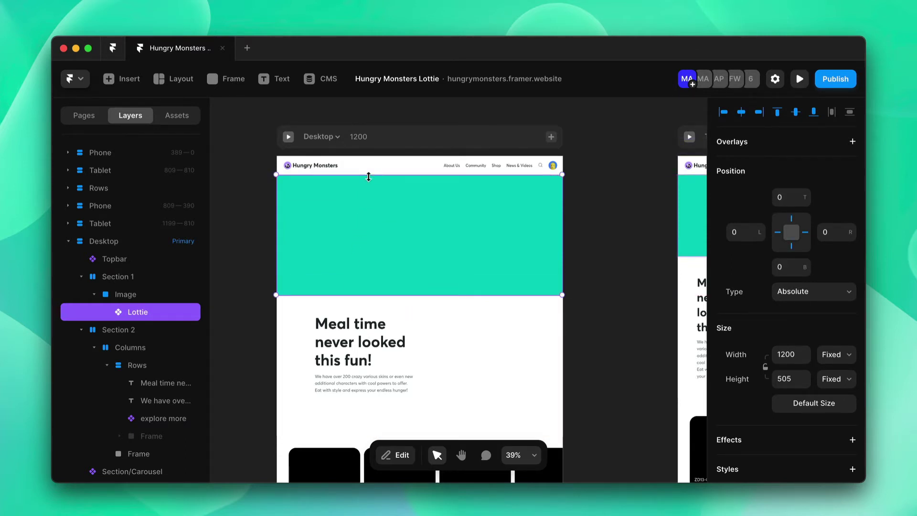
left_click(598, 252)
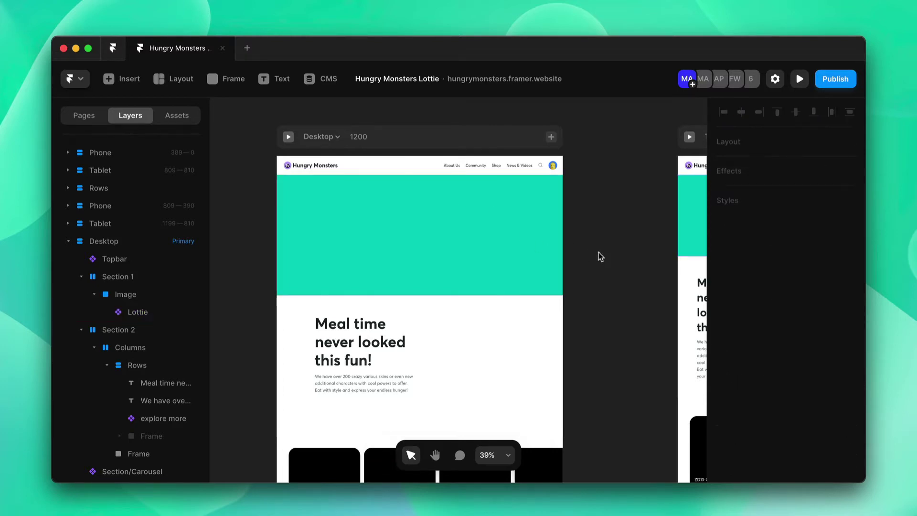
- Select the header's Lottie component and review its source, playback and poster settings
left_click(522, 262)
scroll(784, 297, "down", 4)
scroll(783, 298, "down", 5)
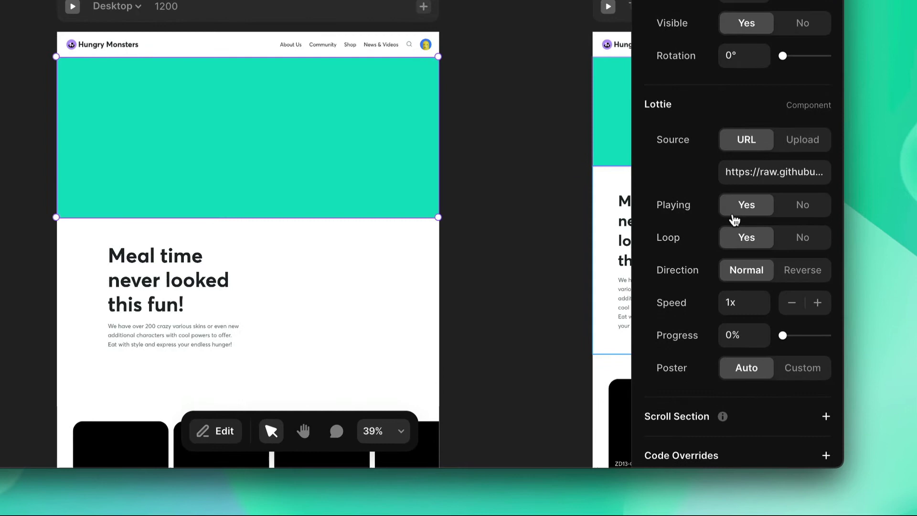
scroll(734, 219, "down", 1)
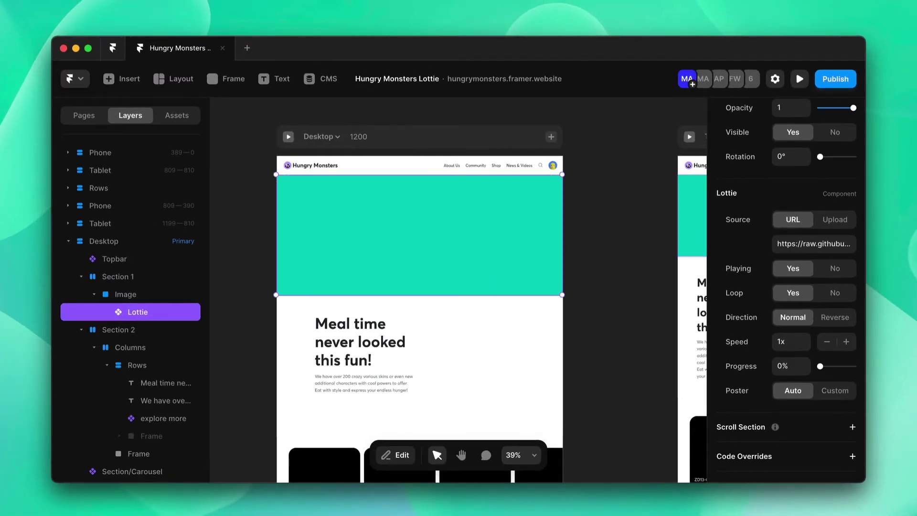
- Switch to the LottieFiles workspace in Safari and open the 1_Main Header animation
left_click(317, 483)
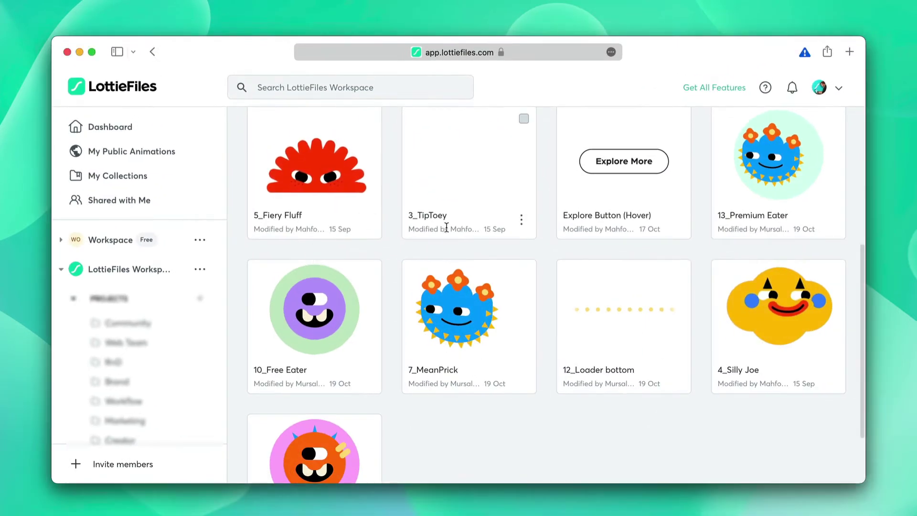
scroll(446, 227, "up", 5)
left_click(462, 221)
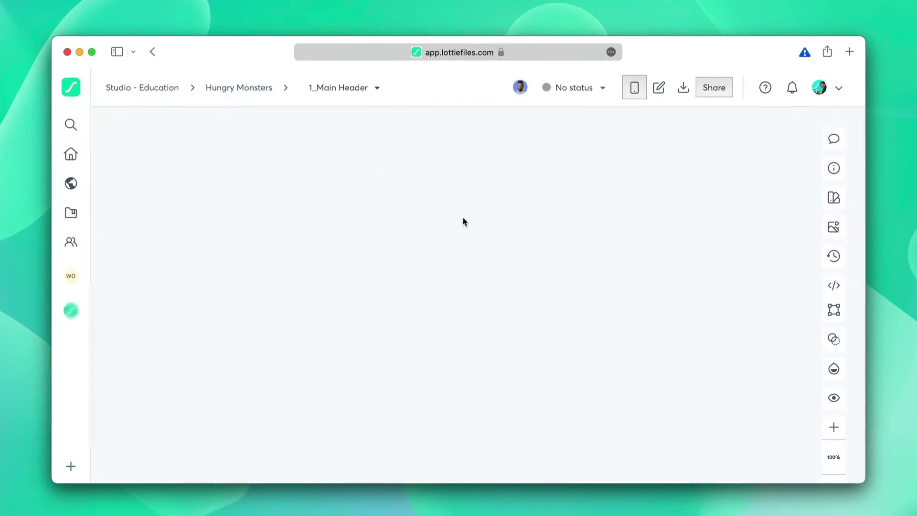
- Enable the asset link for the 1_Main Header animation and copy its JSON asset link
left_click(838, 285)
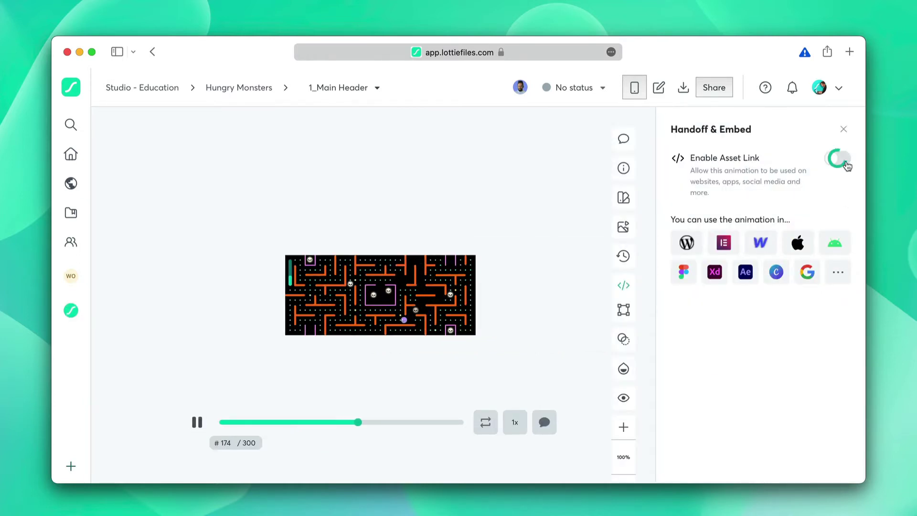
scroll(846, 168, "down", 3)
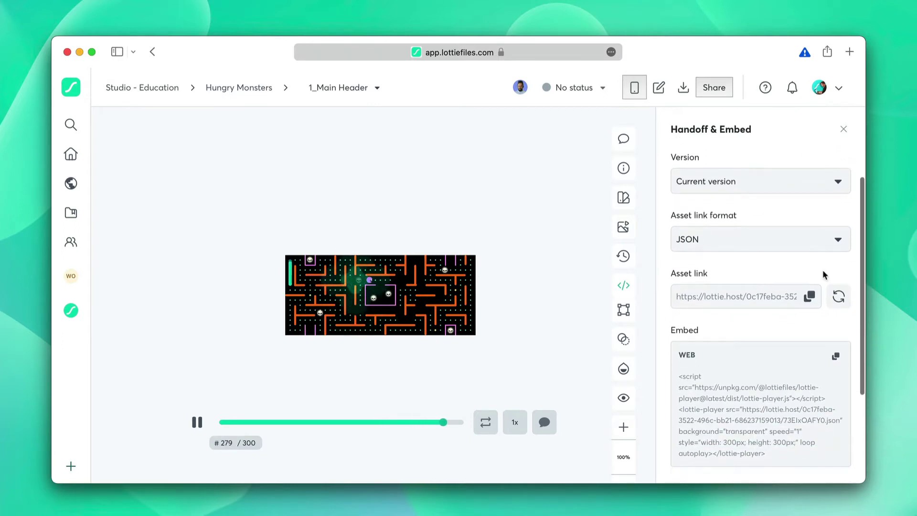
left_click(812, 297)
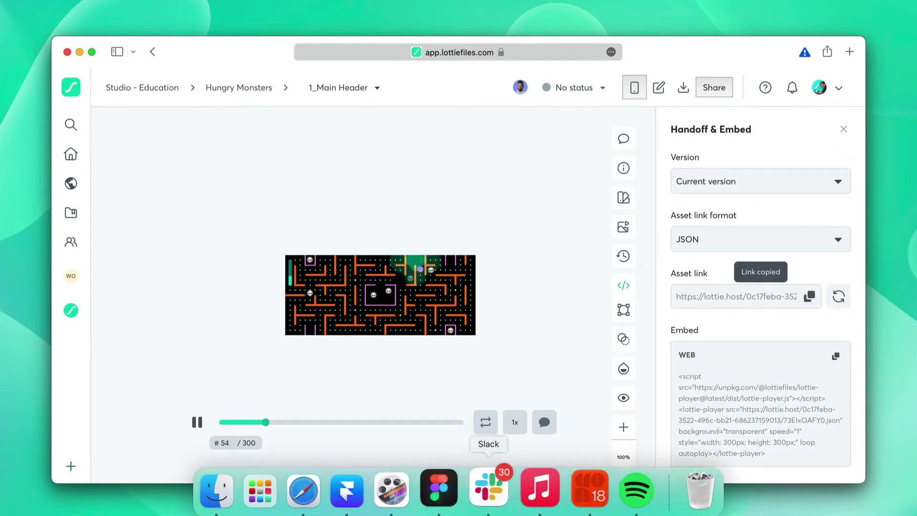
- Switch to Framer and set the copied 1_Main Header asset link as the header Lottie's source URL
left_click(360, 485)
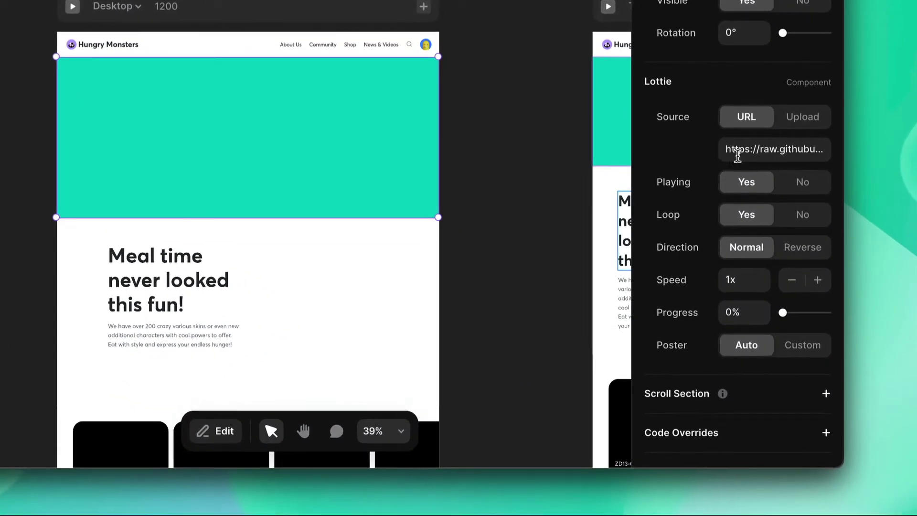
left_click(740, 156)
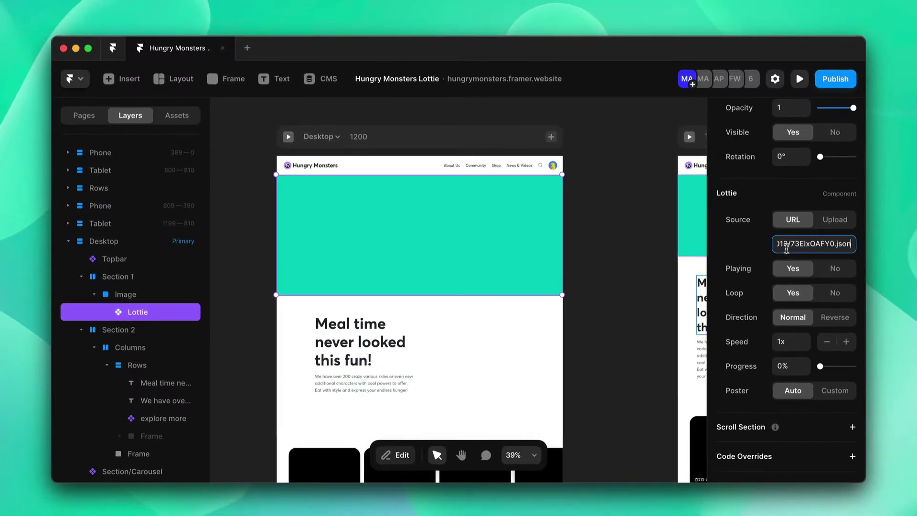
key("Return")
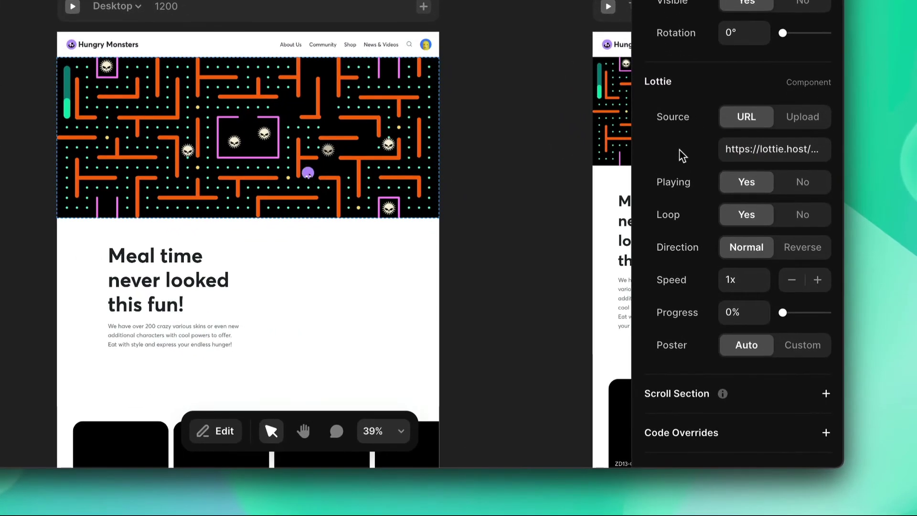
- Try the header Lottie's playing, loop and direction alternatives, restoring Playing and Loop to Yes and Direction to Normal
scroll(679, 149, "down", 2)
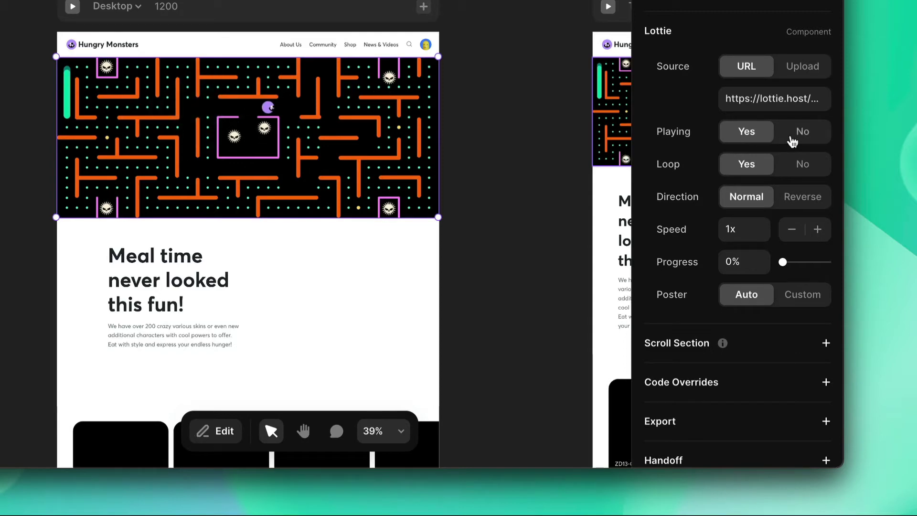
left_click(793, 138)
left_click(765, 140)
left_click(792, 173)
left_click(762, 175)
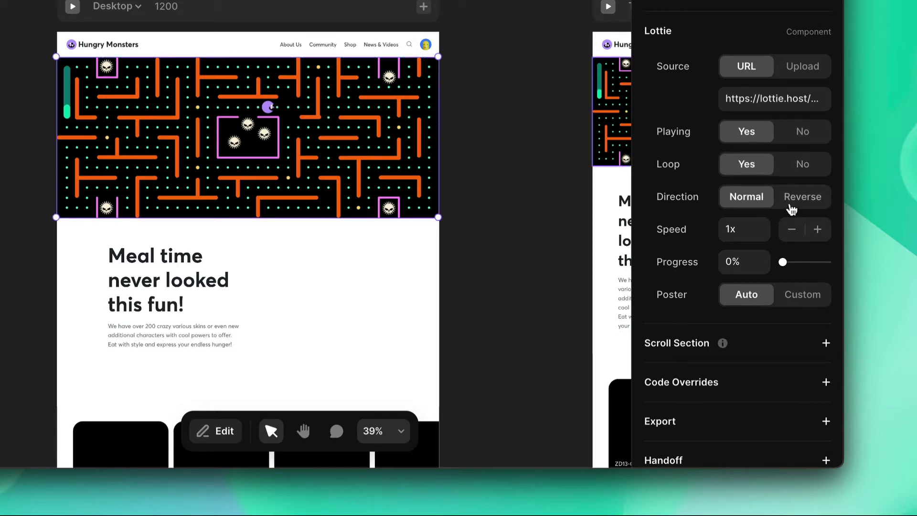
left_click(792, 210)
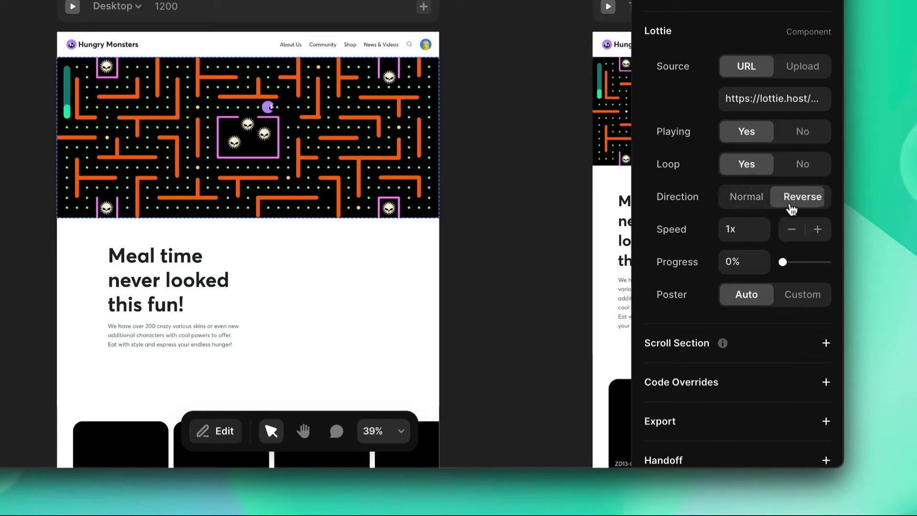
left_click(748, 207)
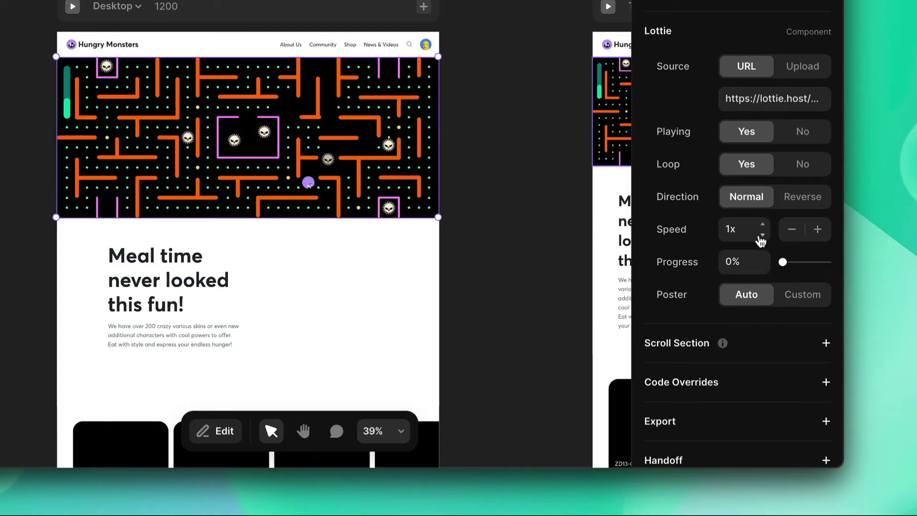
left_click(763, 232)
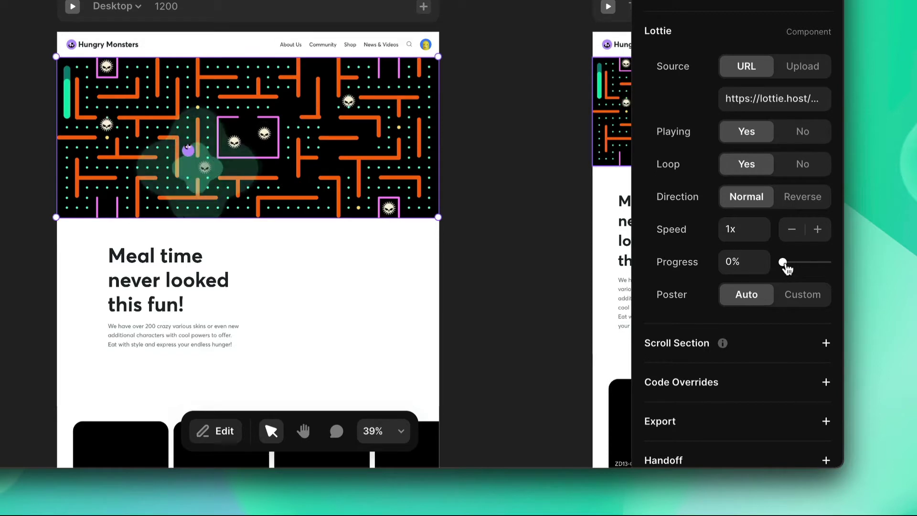
- Try the header Lottie at 80% progress in a reloaded page preview, and return its progress to 0%
left_click_drag(785, 269, 819, 269)
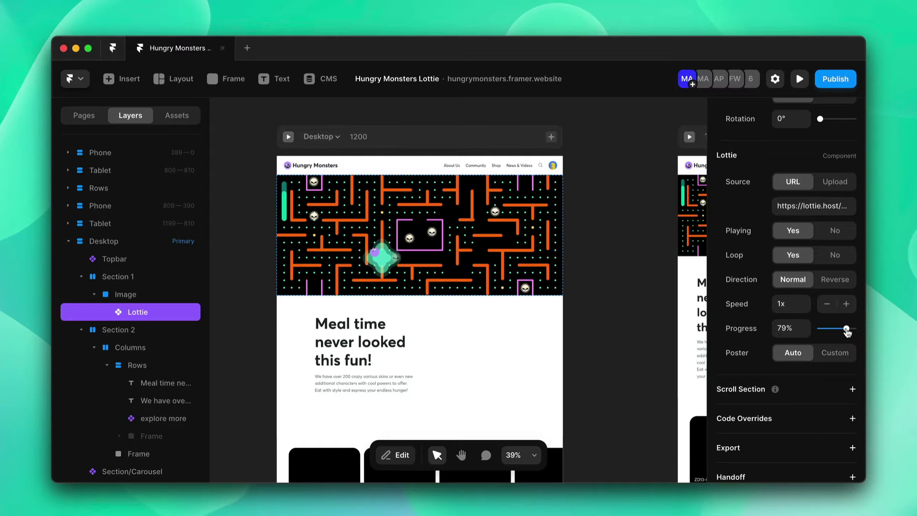
left_click_drag(847, 330, 847, 330)
left_click(803, 79)
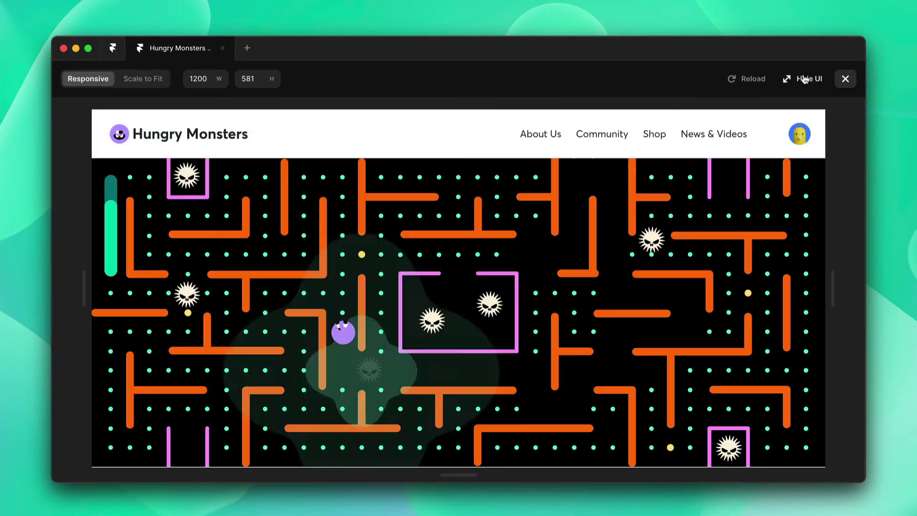
left_click(766, 80)
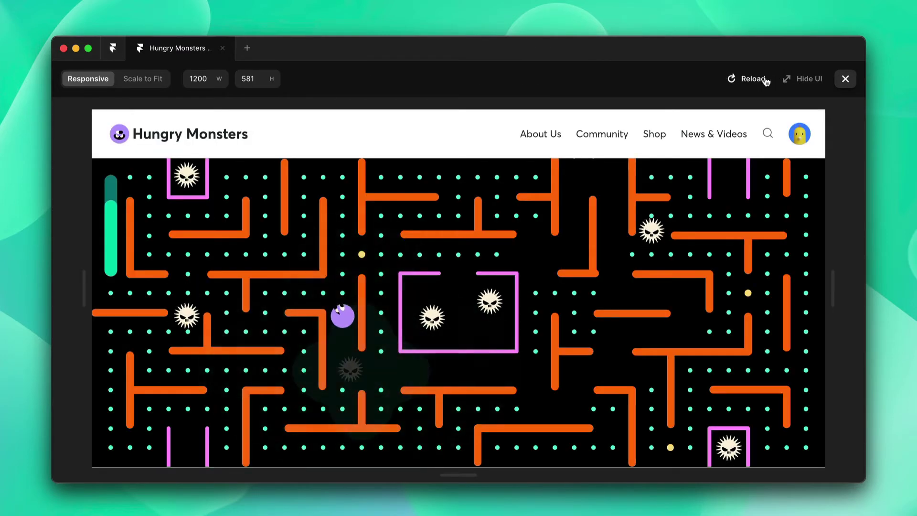
left_click(765, 80)
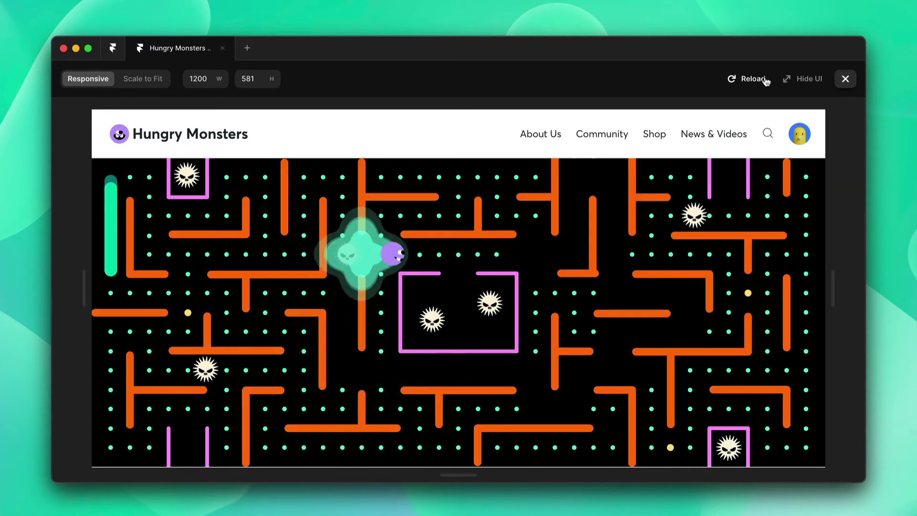
left_click(845, 79)
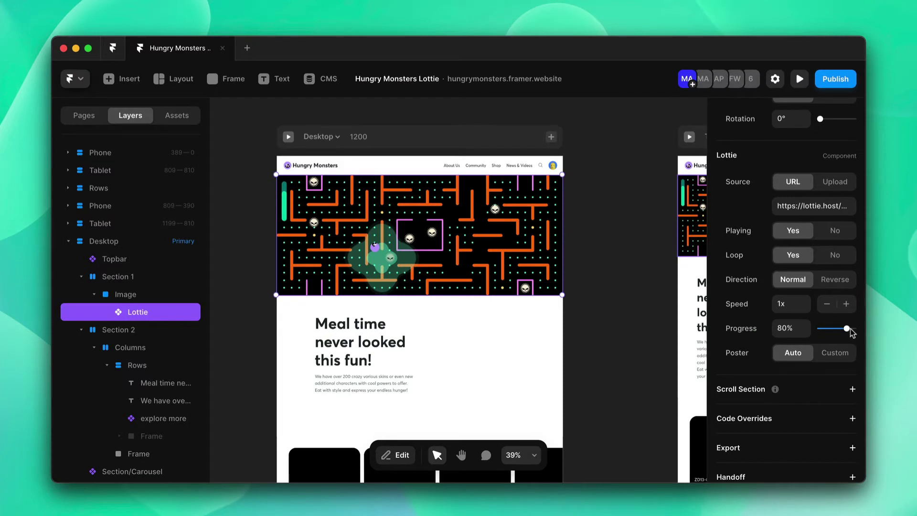
left_click_drag(847, 329, 812, 337)
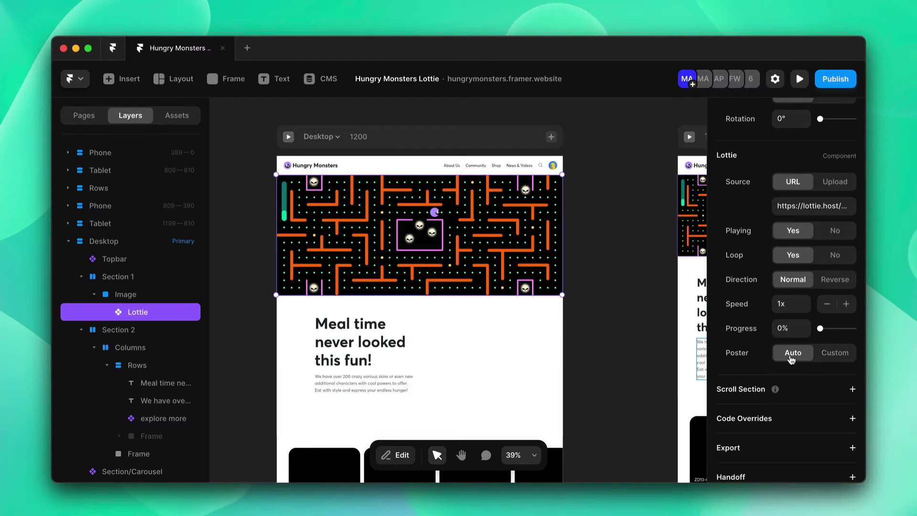
- Insert a Lottie video component into the empty frame beside the "Meal time never looked this fun!" text
left_click(644, 340)
scroll(621, 324, "down", 3)
scroll(621, 325, "left", 2)
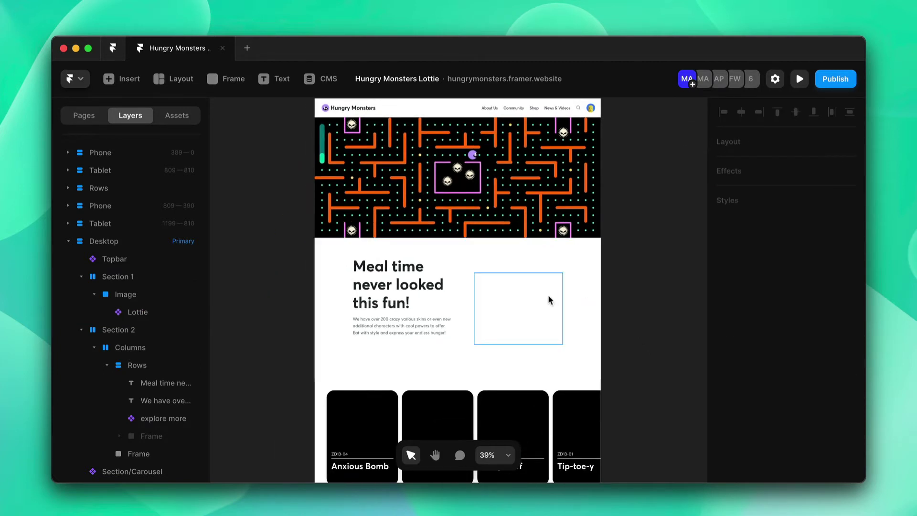
left_click(546, 298)
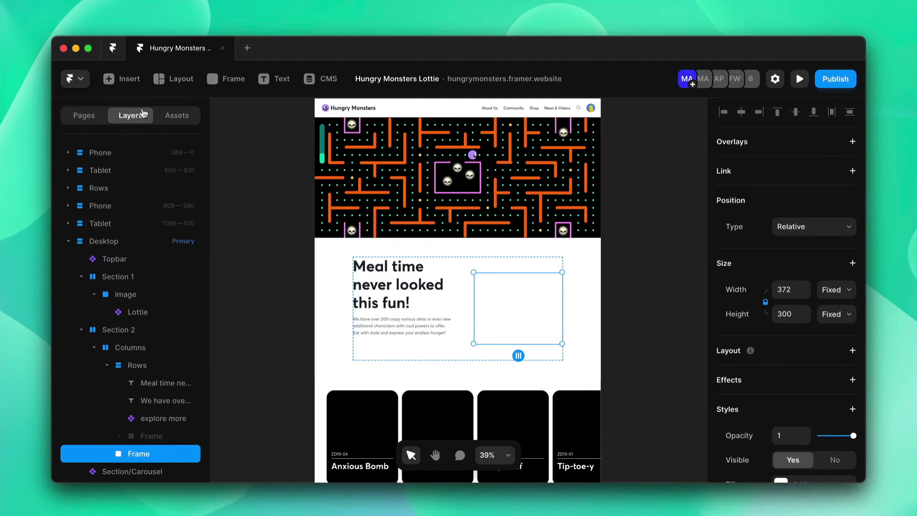
left_click(108, 80)
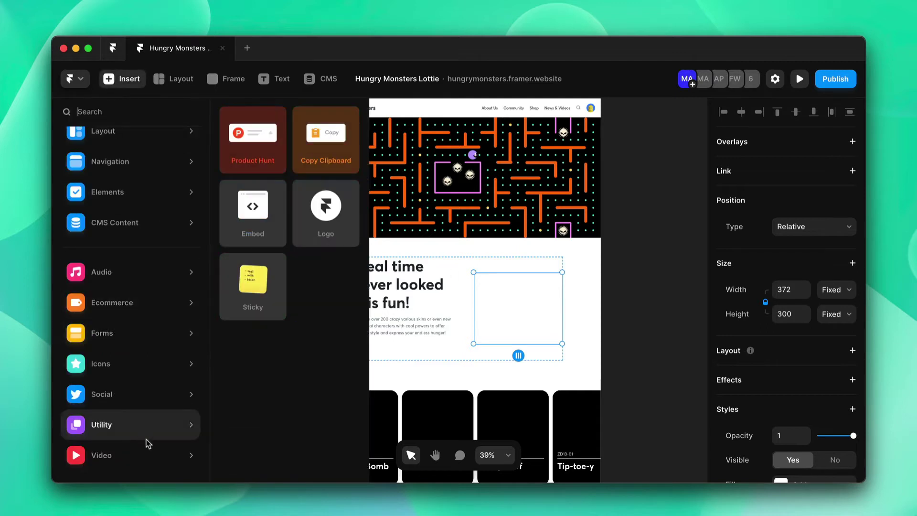
mouse_move(154, 451)
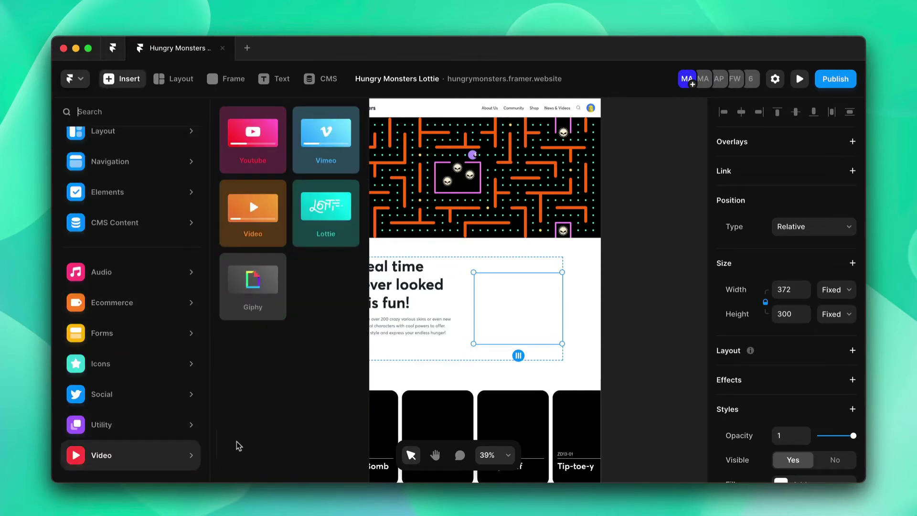
left_click_drag(343, 229, 473, 299)
- Fit the new Lottie component to the frame beside the heading by resizing it to 372 × 301
left_click_drag(579, 295, 536, 272)
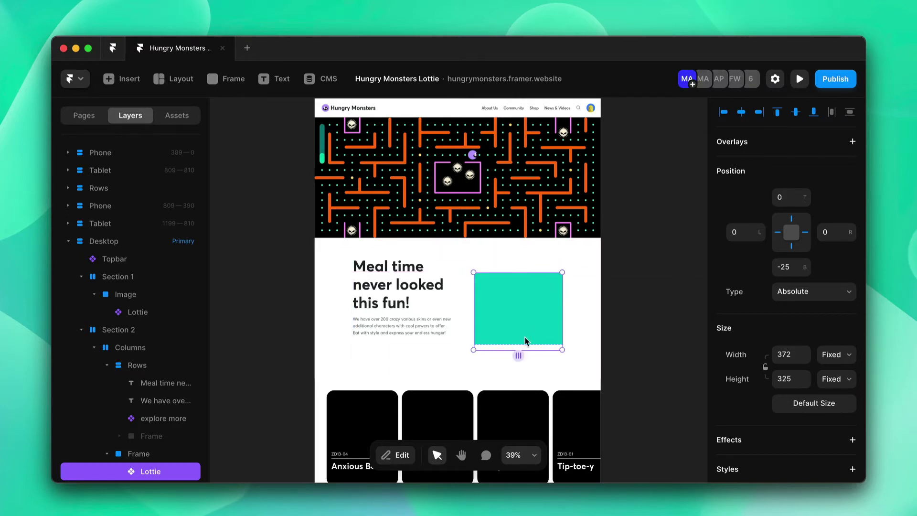
left_click_drag(525, 350, 524, 343)
scroll(738, 324, "down", 1)
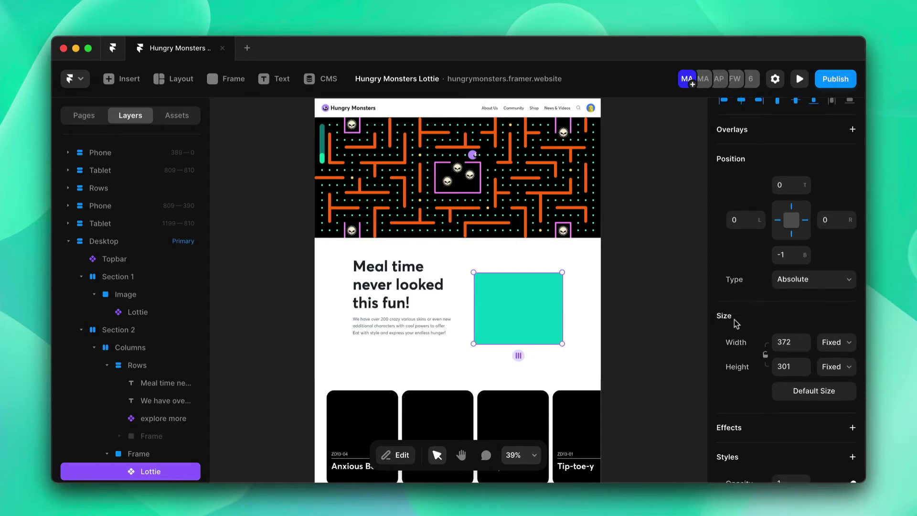
- Switch to LottieFiles in Safari, open the 4_Silly Joe animation, and enable and copy its JSON asset link
mouse_move(325, 513)
left_click(325, 494)
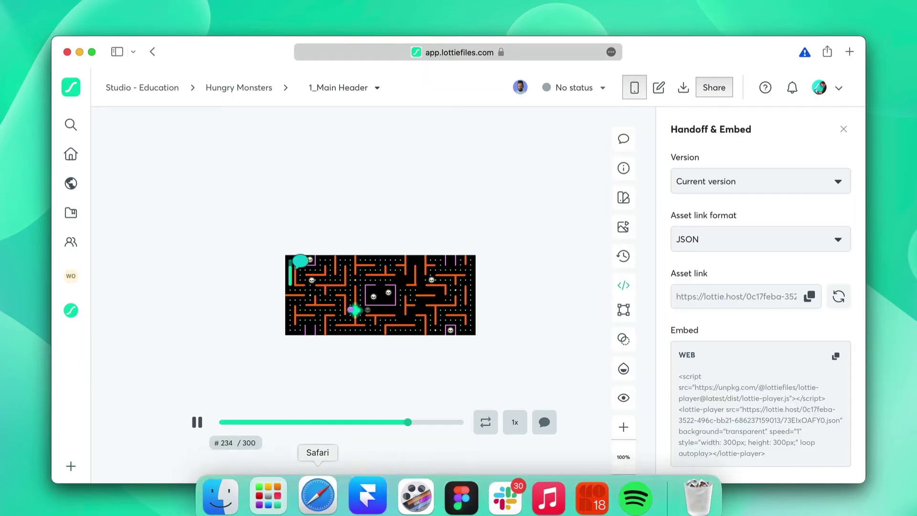
left_click(153, 51)
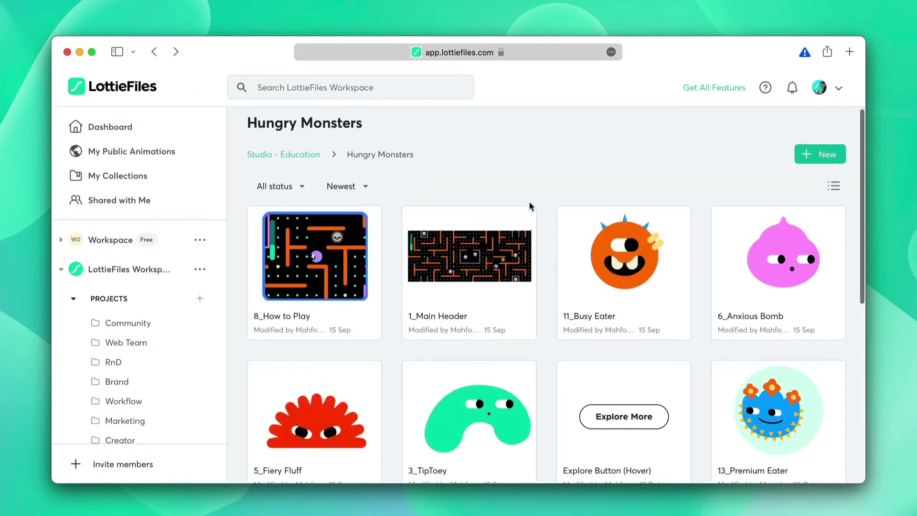
scroll(528, 204, "down", 7)
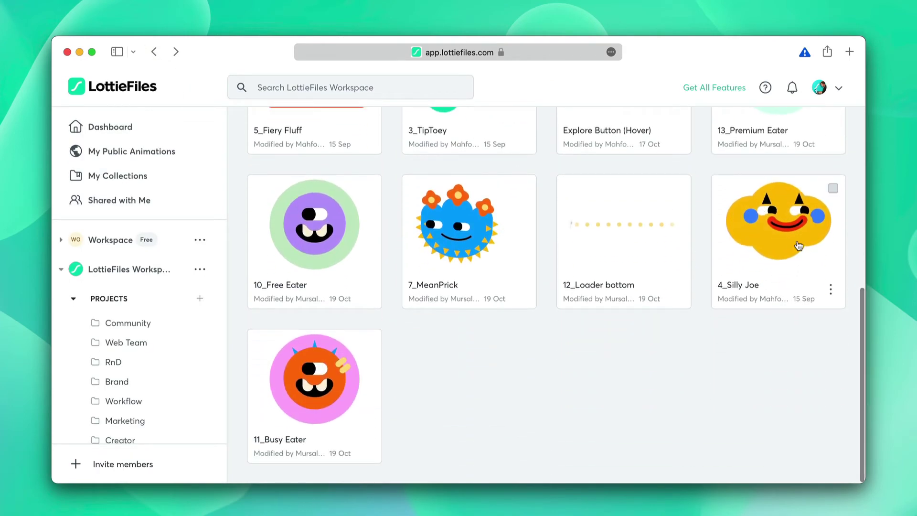
left_click(799, 245)
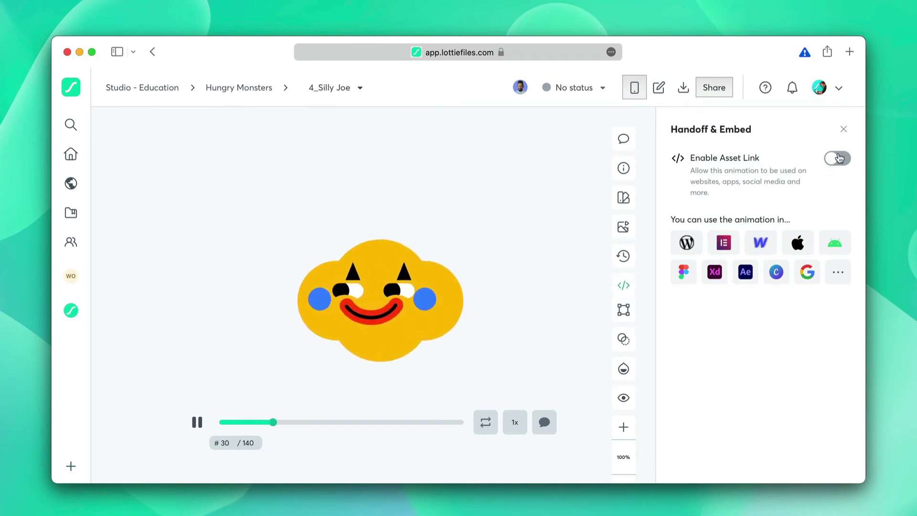
left_click(839, 158)
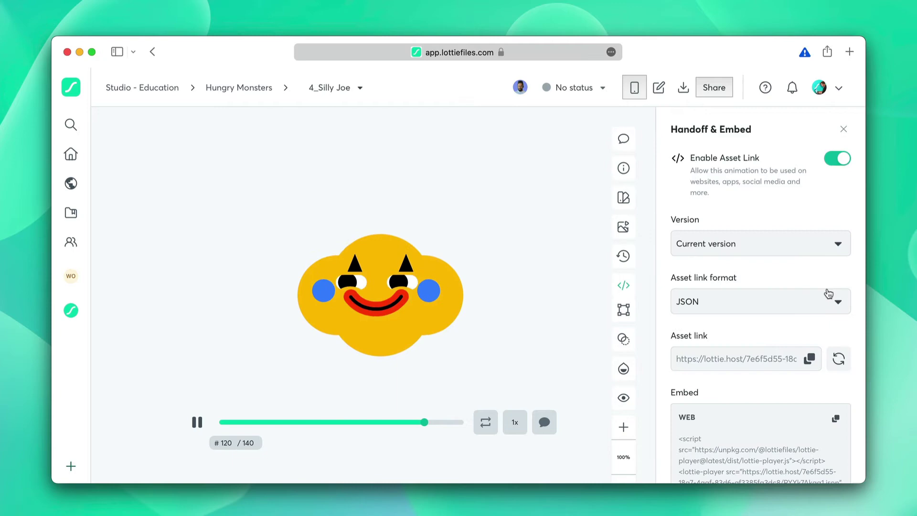
left_click(809, 359)
- Return to Framer and set the copied 4_Silly Joe link as the source URL of Section 2's Lottie component
key("super+Tab")
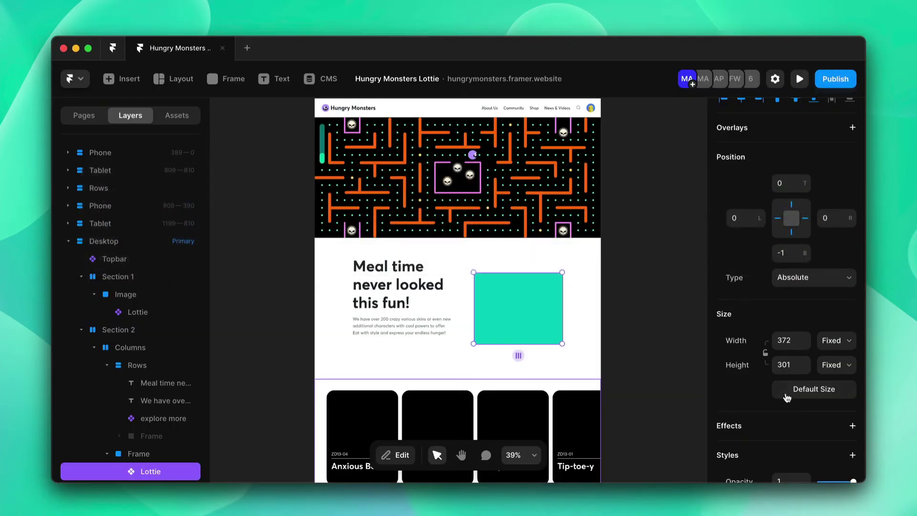
scroll(786, 398, "down", 10)
left_click(806, 263)
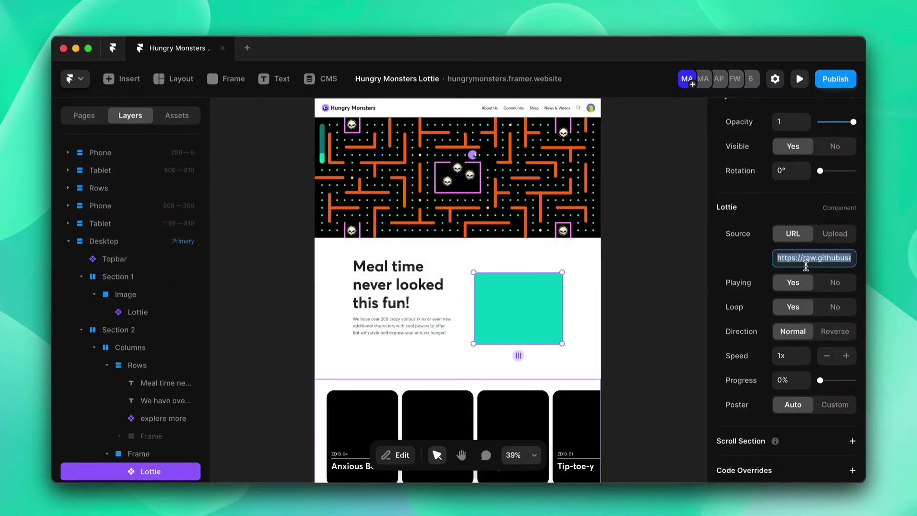
key("super+v")
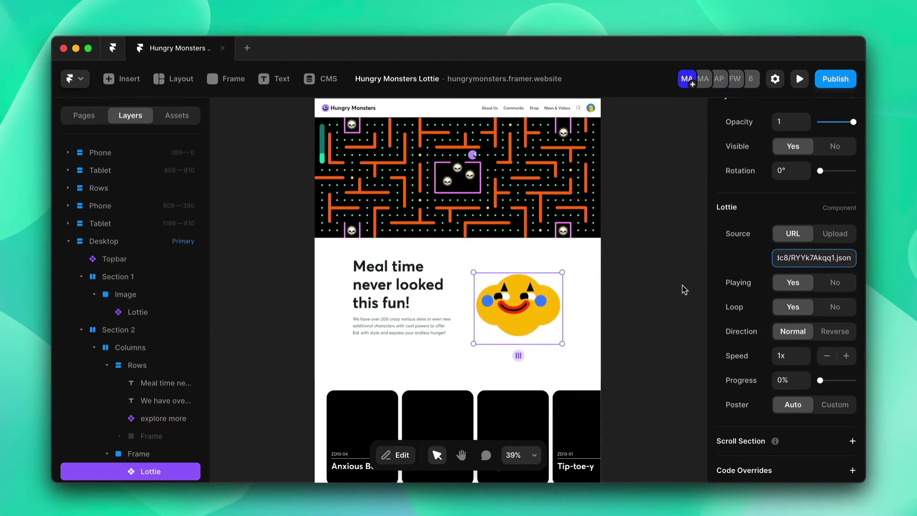
left_click(682, 285)
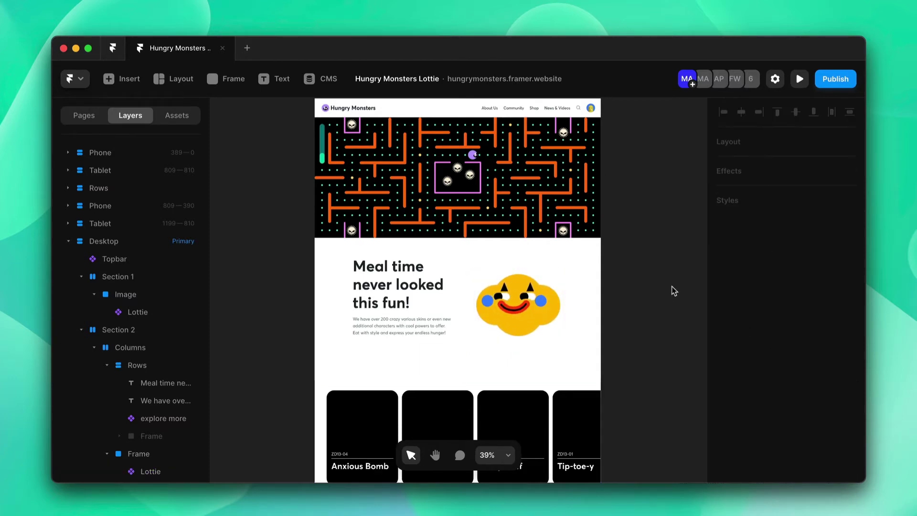
- Select the explore more component below the Section 2 paragraph and examine its place in the layout
left_click(394, 365)
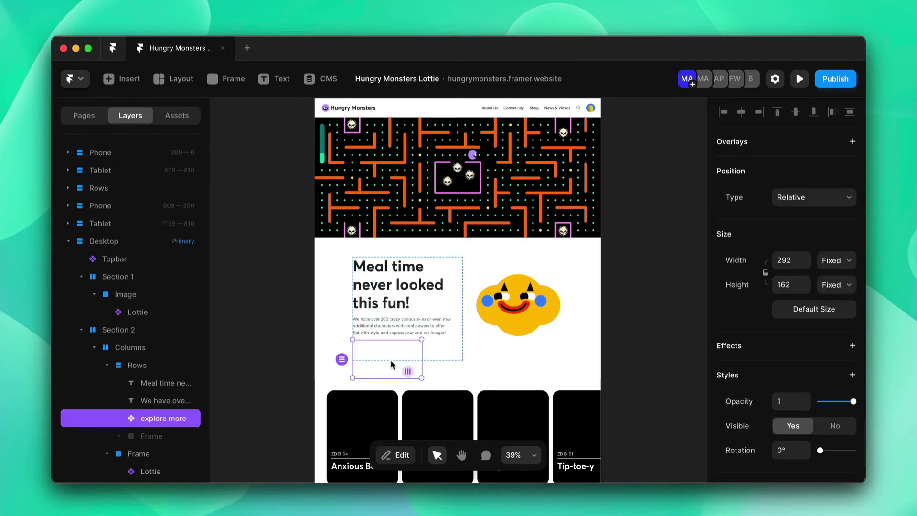
scroll(383, 381, "down", 3)
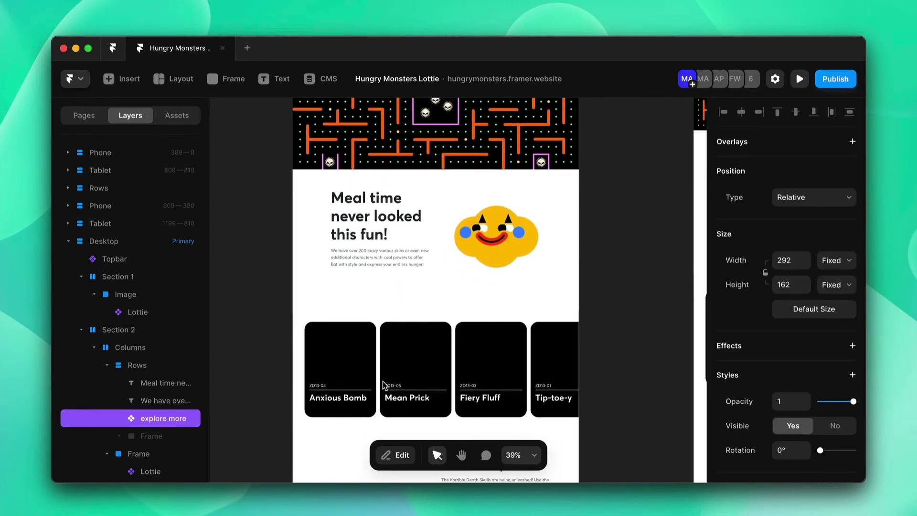
scroll(383, 381, "left", 2)
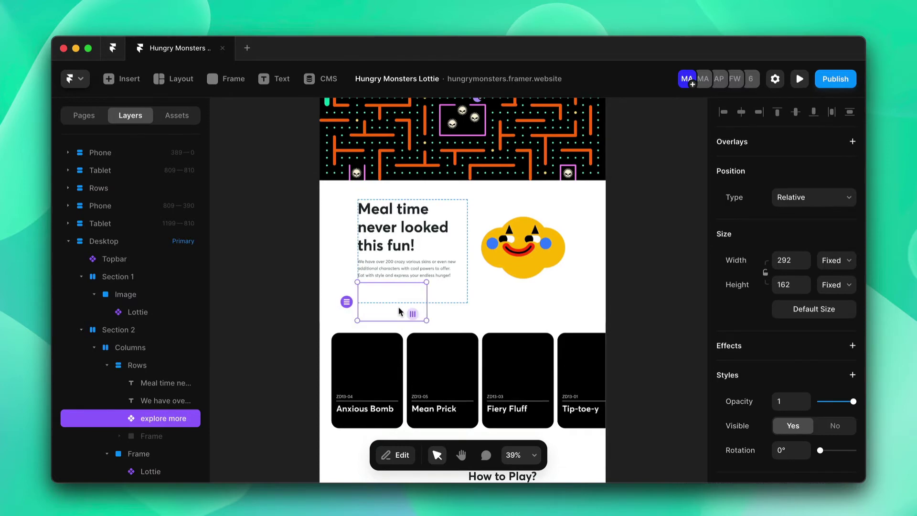
- Switch to the Hungry Monsters project in LottieFiles and open the Explore Button (Hover) animation
left_click(316, 487)
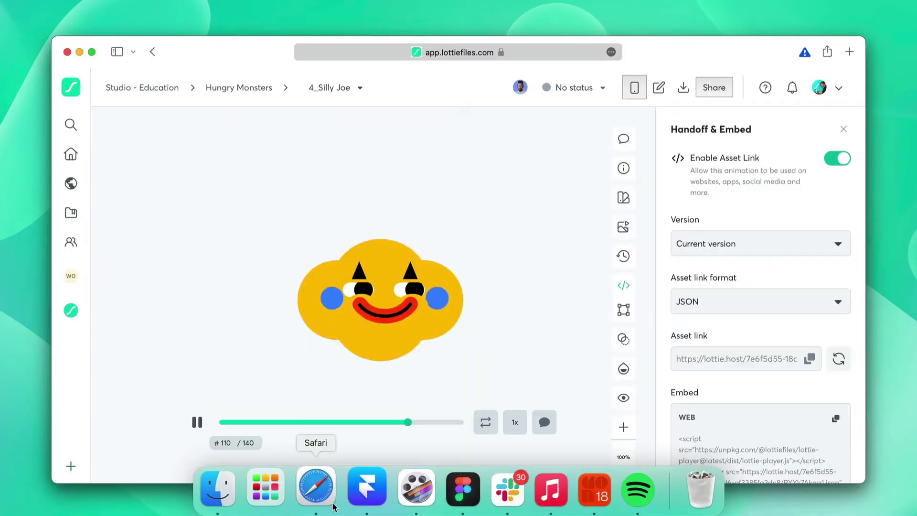
left_click(154, 52)
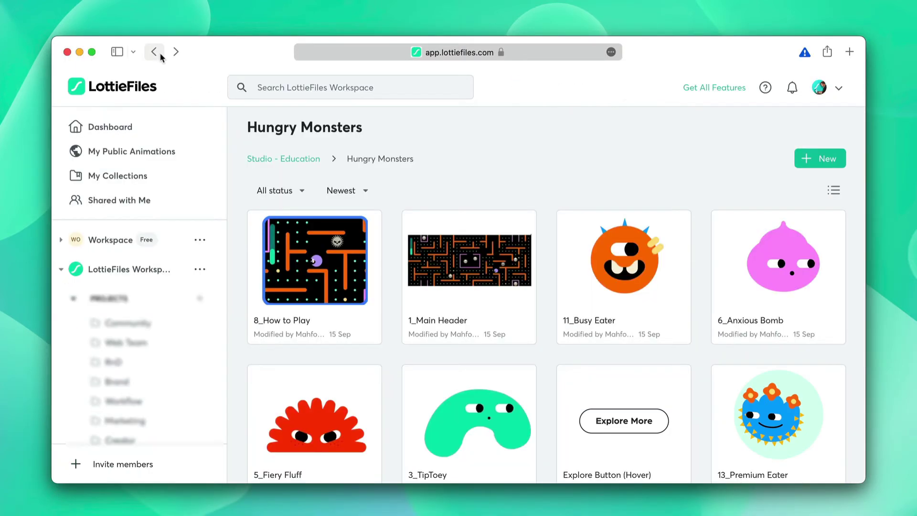
left_click(611, 405)
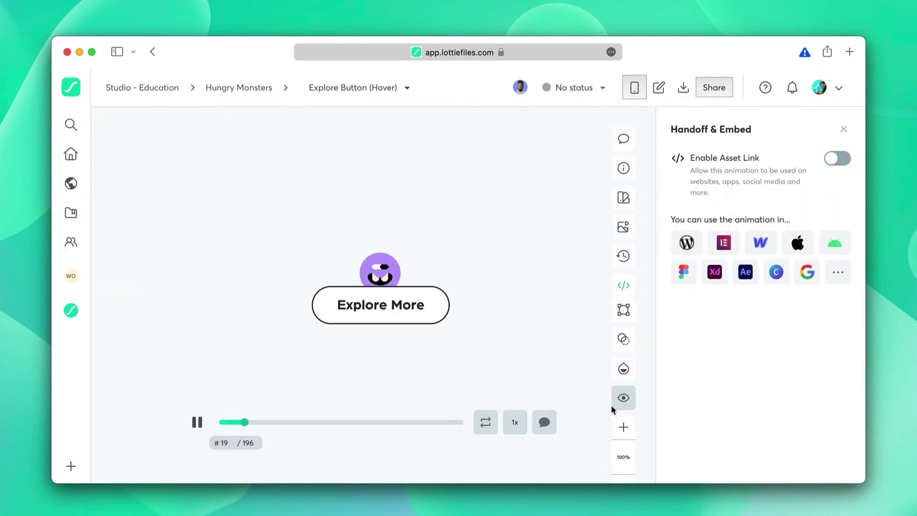
- Rewind the Explore Button (Hover) animation to frame 0 and enable its asset link
left_click(844, 129)
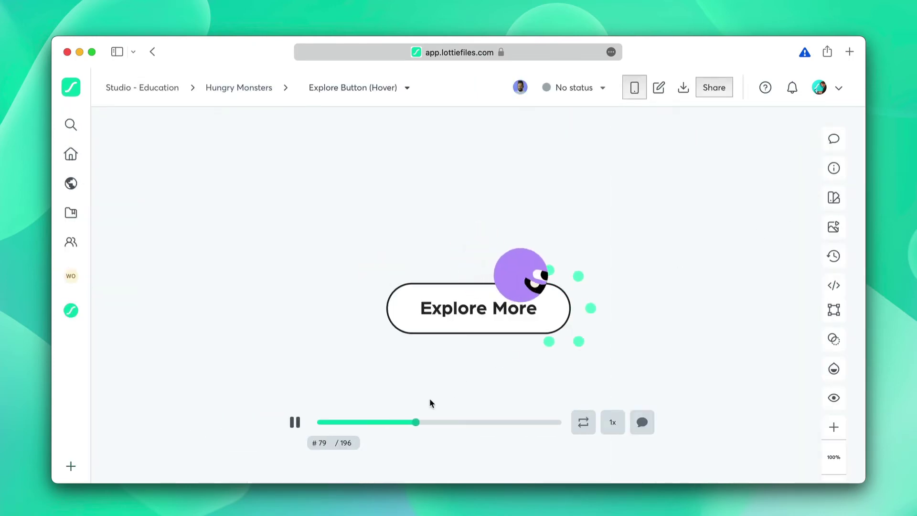
left_click_drag(417, 428, 315, 427)
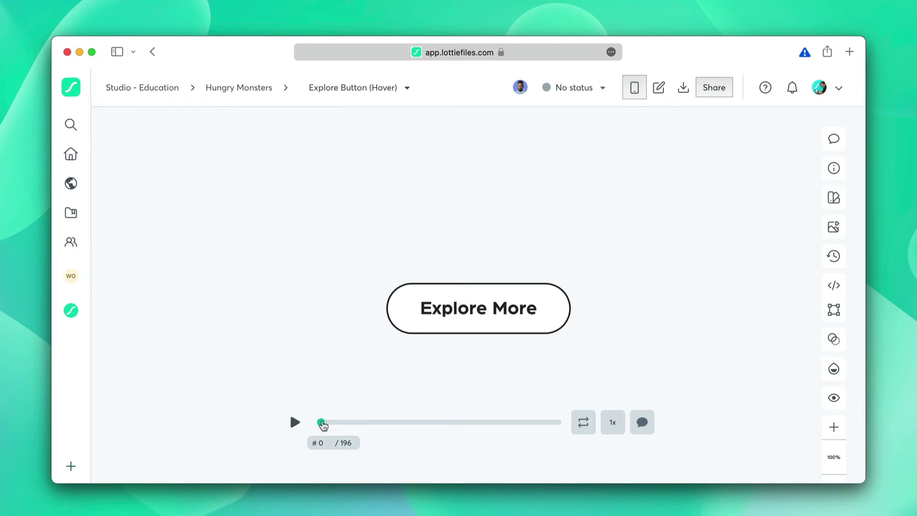
mouse_move(323, 425)
left_mouse_down()
mouse_move(538, 427)
mouse_move(317, 424)
left_mouse_up()
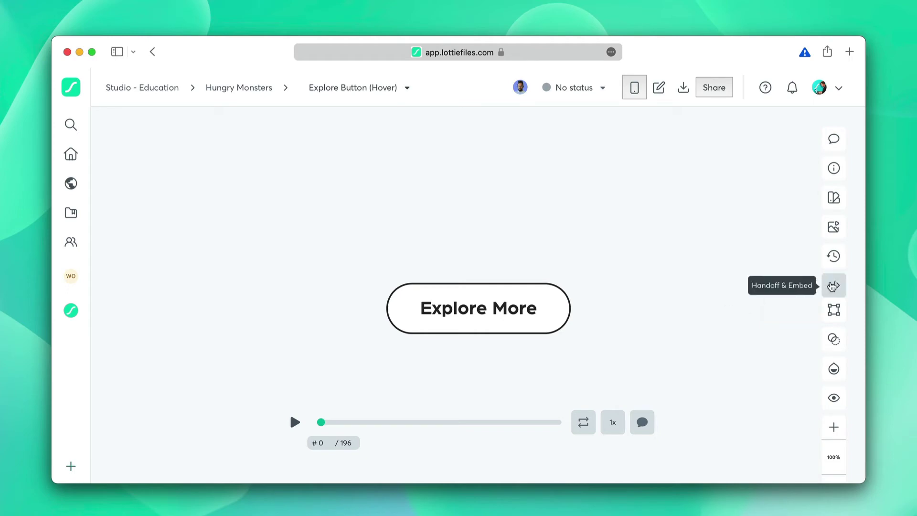
left_click(834, 285)
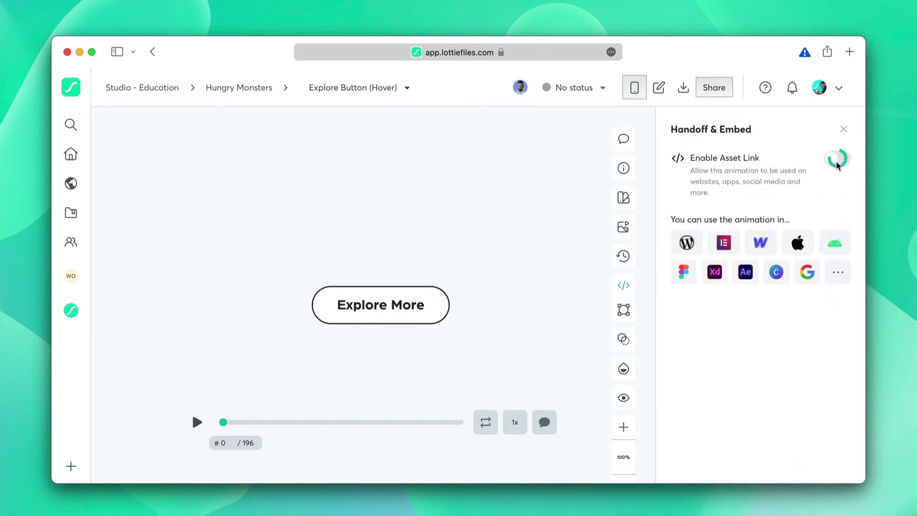
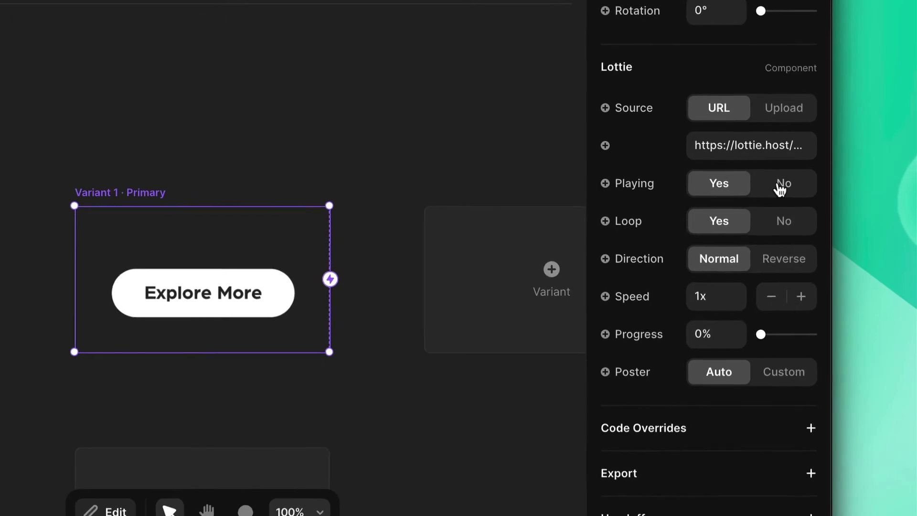
- In Framer, set Playing to No for the Lottie in the explore more component's primary variant
left_click(832, 246)
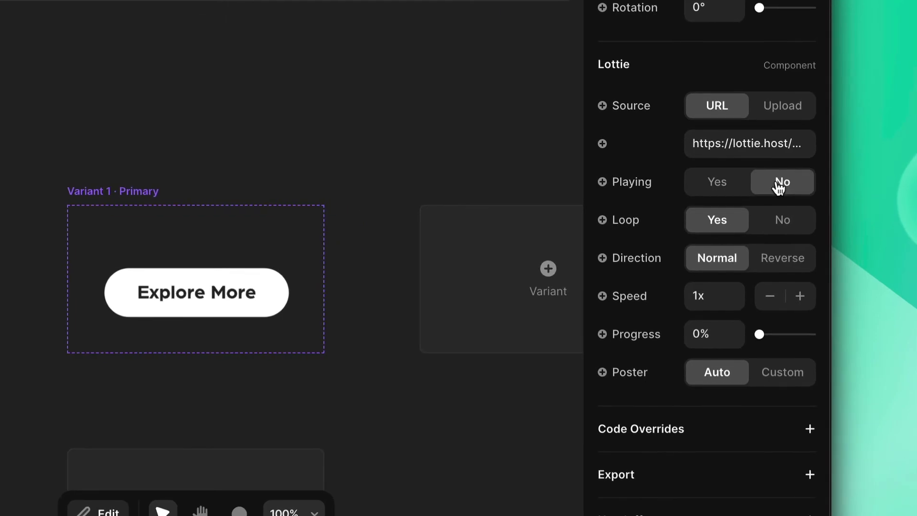
key("Escape")
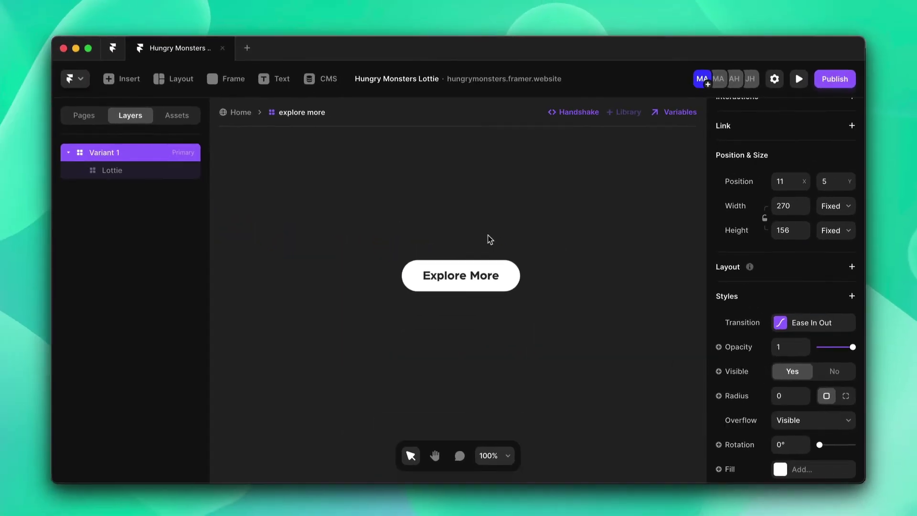
left_click(178, 123)
- Add a Hover variant to Variant 1 of the explore more component
left_click(426, 218)
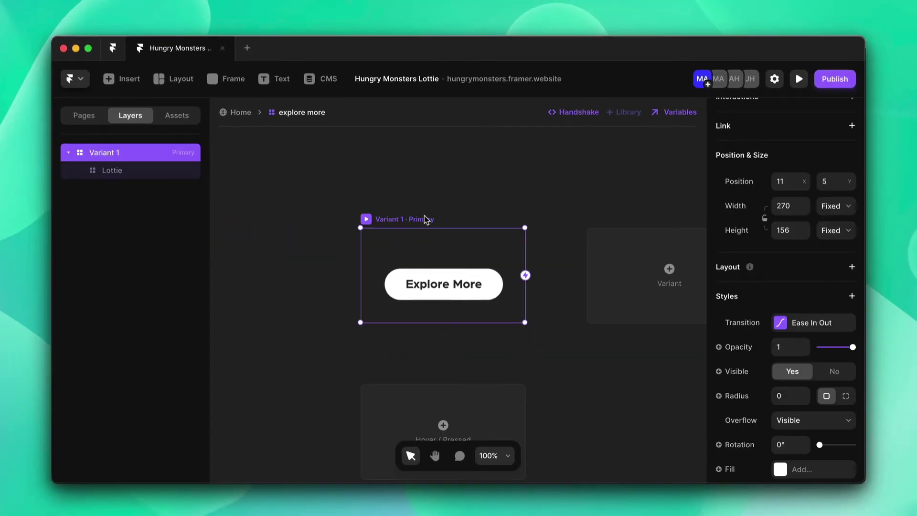
scroll(426, 219, "down", 3)
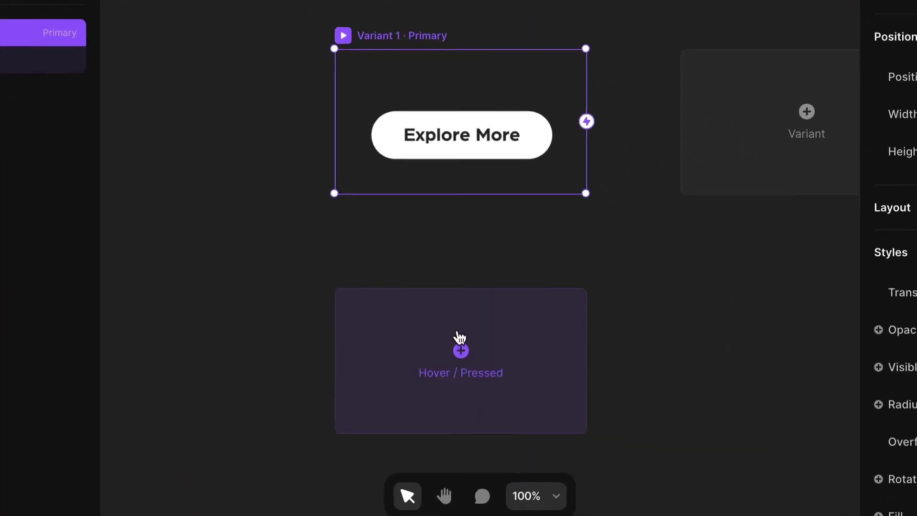
left_click(457, 330)
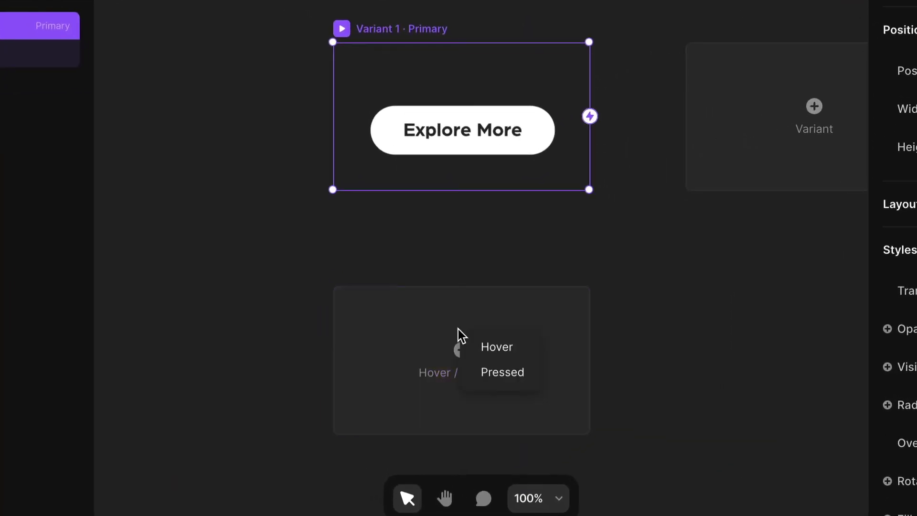
left_click(475, 344)
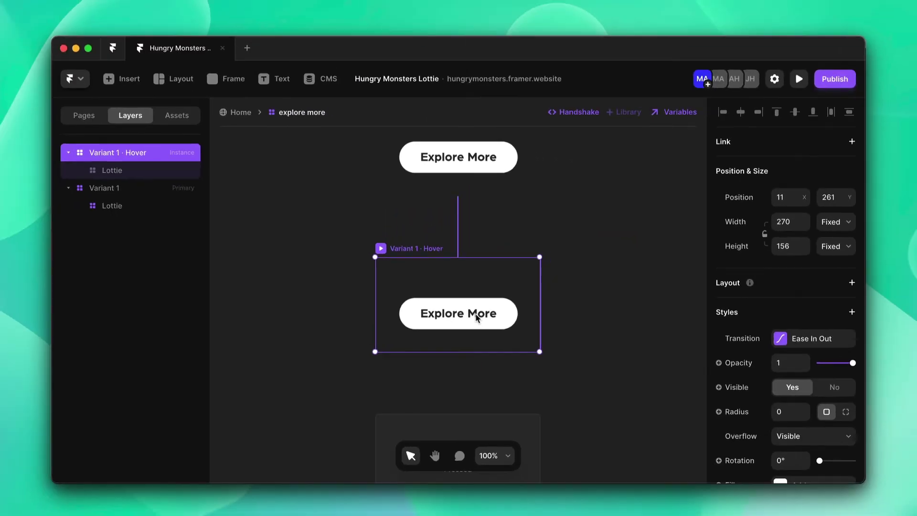
- Set Playing to Yes for the Lottie inside the Hover variant, leaving the primary variant's Lottie as it is
scroll(600, 214, "up", 2)
left_click(471, 241)
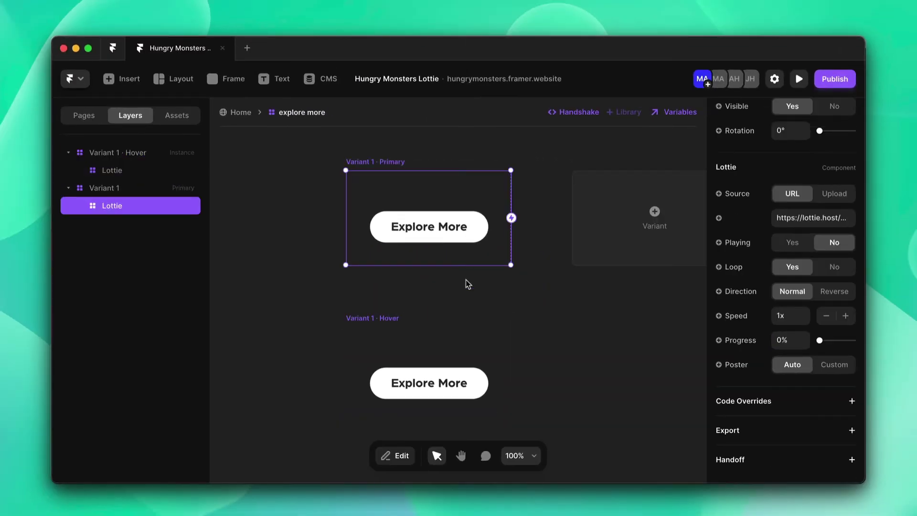
left_click(458, 398)
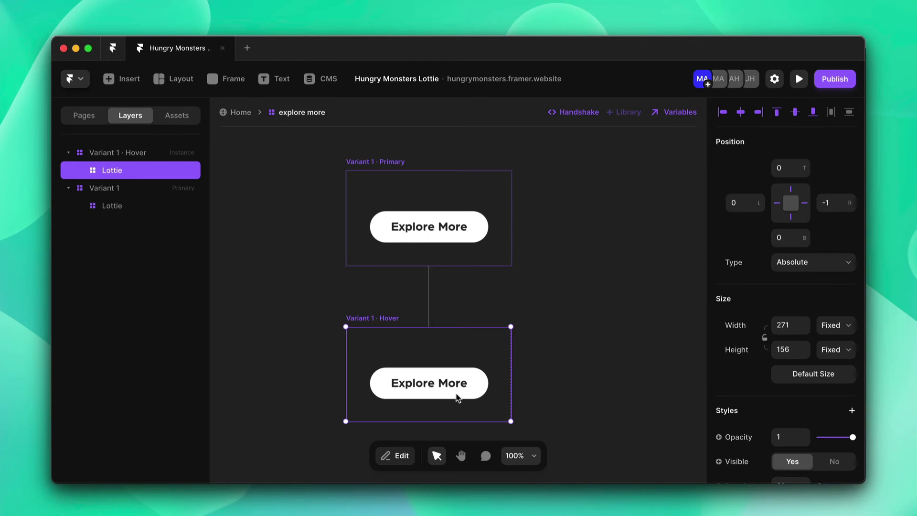
left_click(452, 196)
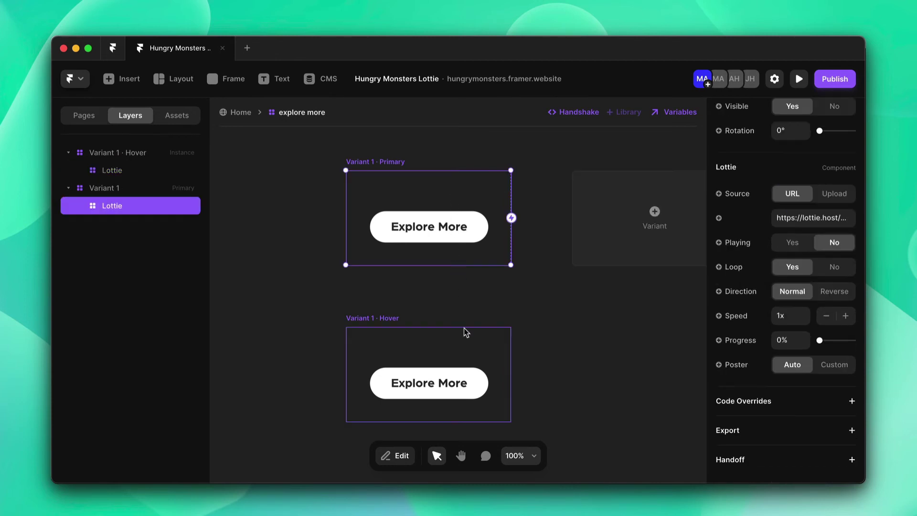
left_click(423, 352)
scroll(797, 415, "down", 5)
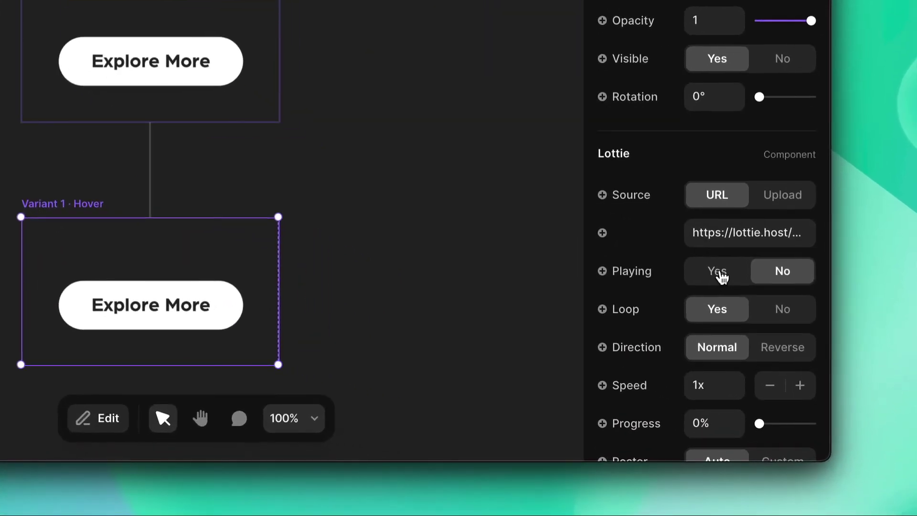
left_click(718, 272)
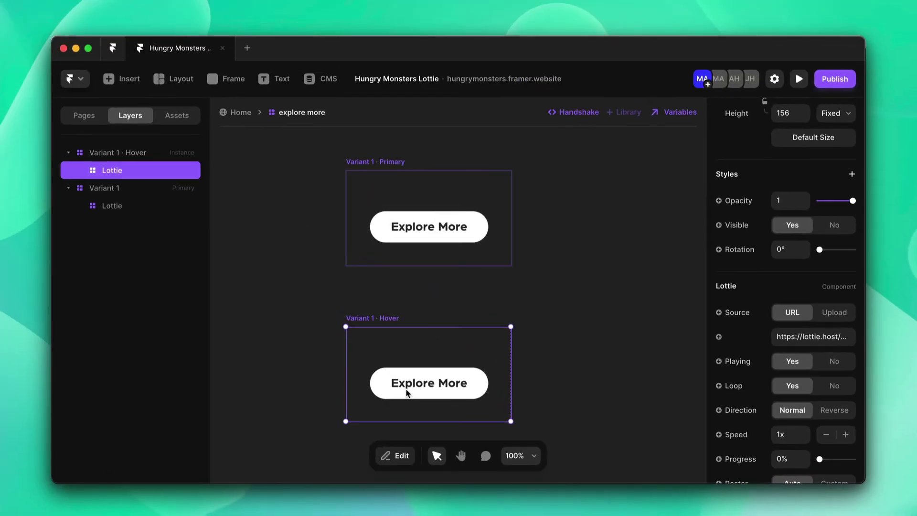
- Preview the primary variant of the explore more component to test its hover animation, and close the preview
left_click(382, 156)
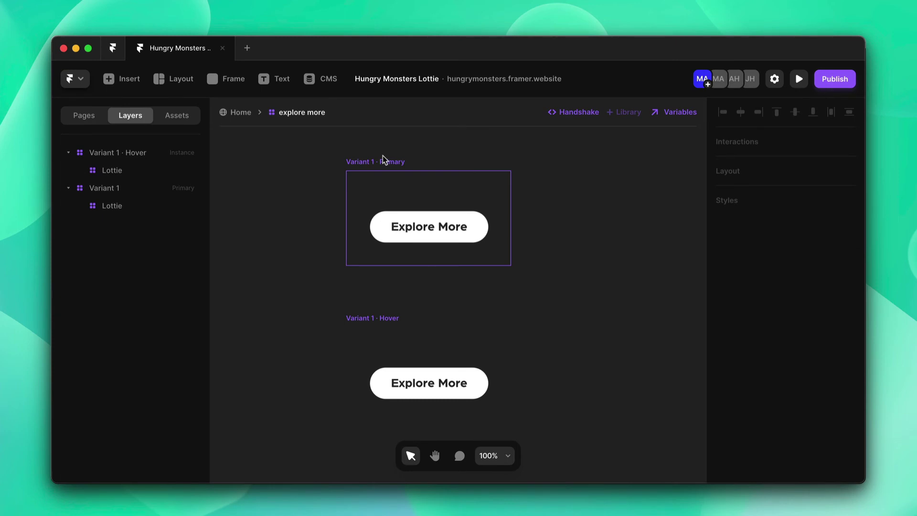
left_click(382, 158)
left_click(800, 79)
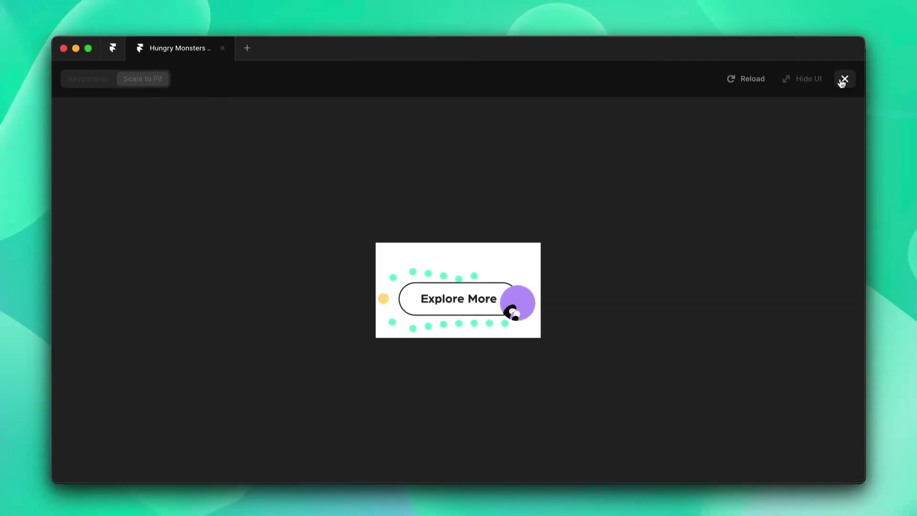
left_click(843, 80)
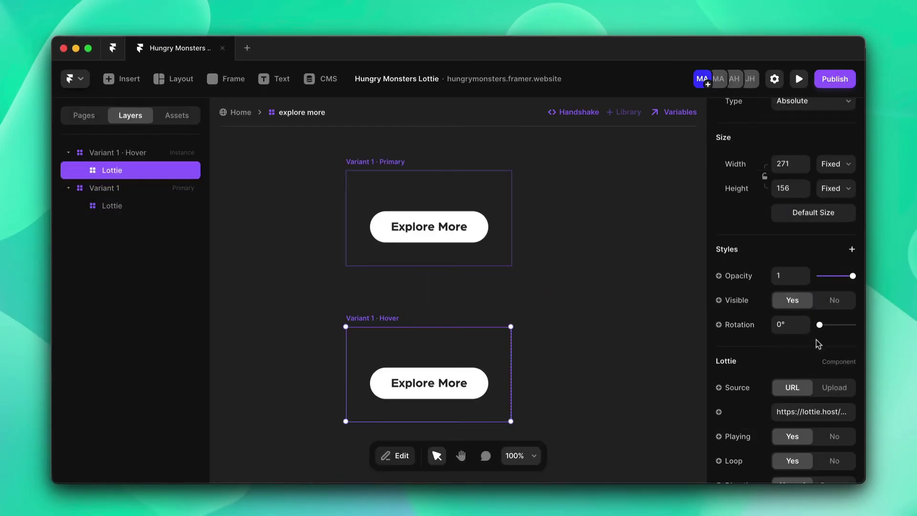
- Set Loop to No for the Lottie in the Hover variant
scroll(818, 344, "down", 1)
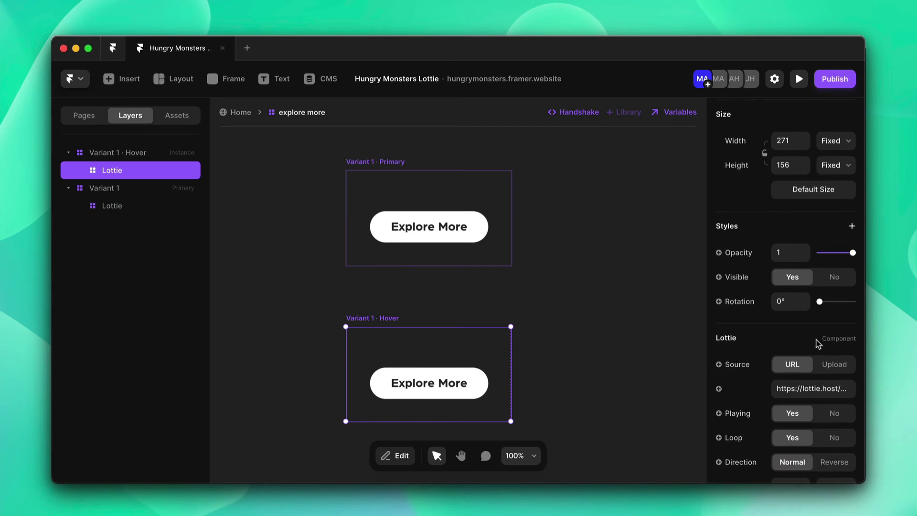
scroll(819, 344, "down", 2)
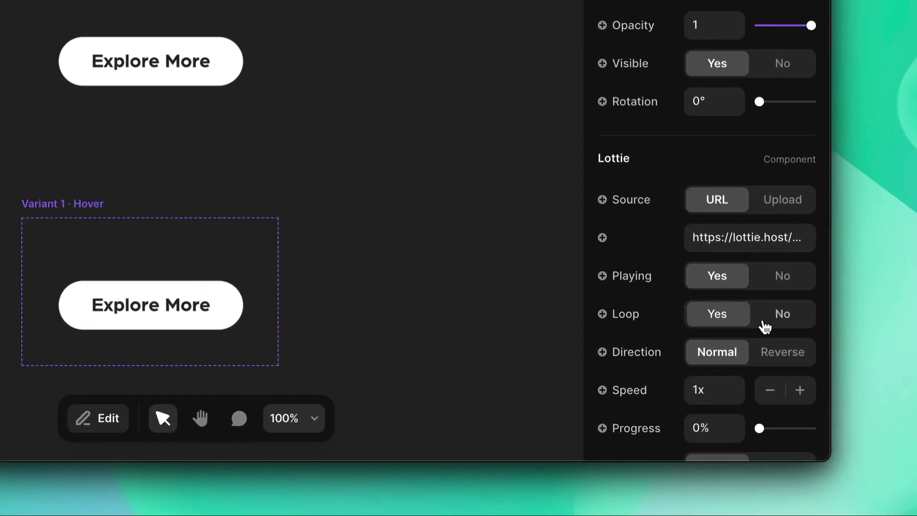
left_click(822, 393)
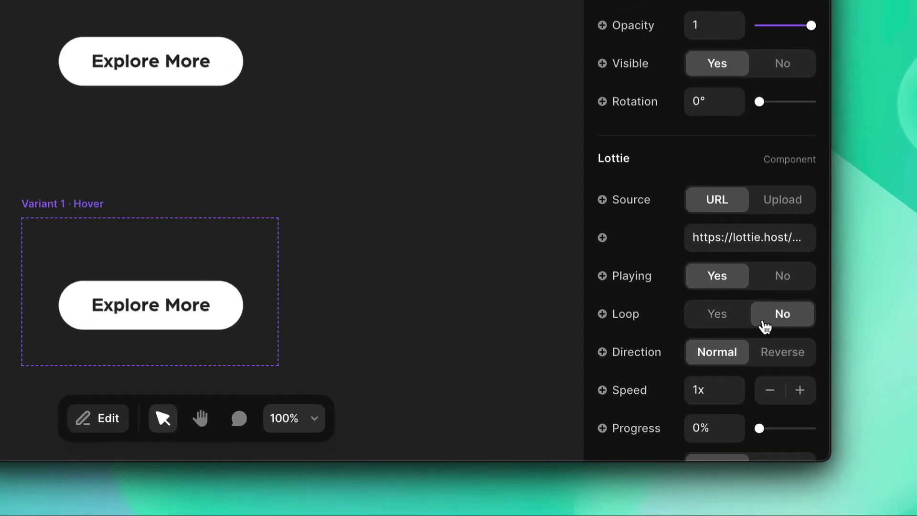
- Preview the explore more component's hover behaviour again and return to the Home page
left_click(395, 77)
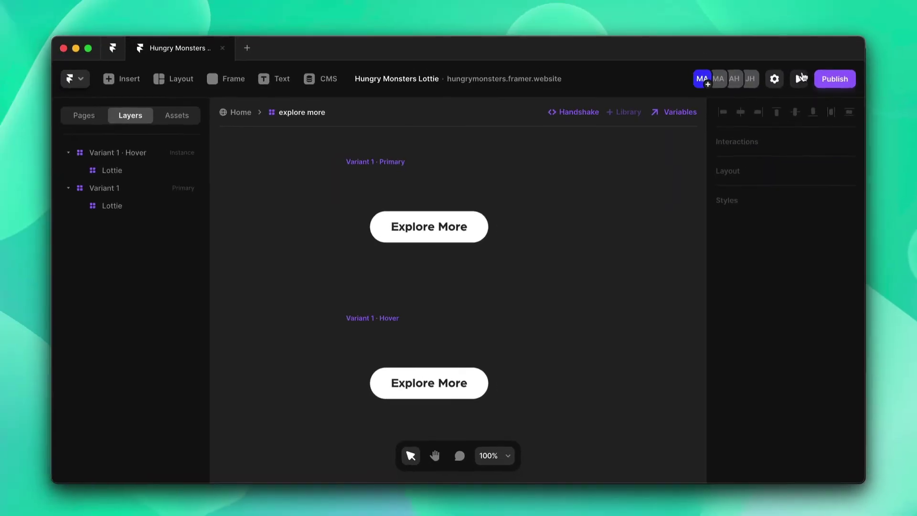
left_click(801, 78)
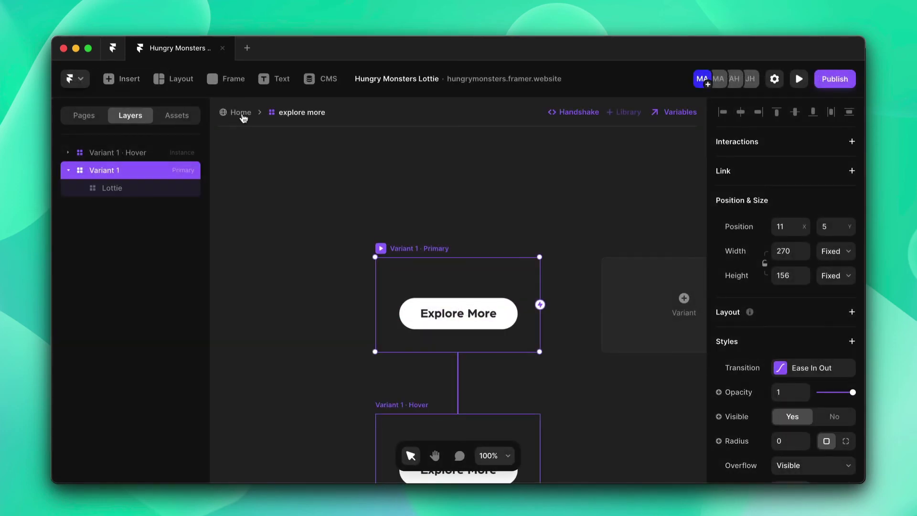
left_click(240, 113)
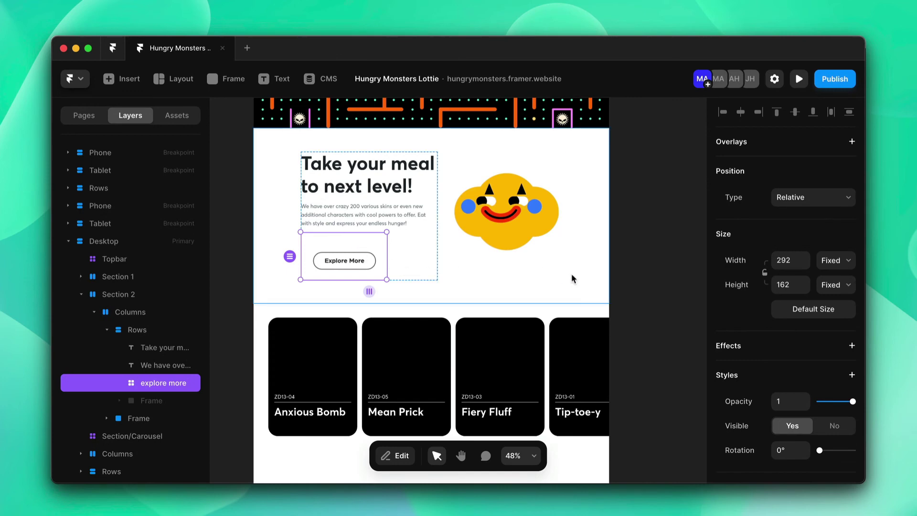
- Preview the Home page at the Desktop breakpoint and examine the header animation, Section 2 and the Explore More hover effect
left_click(623, 275)
scroll(623, 274, "down", 5)
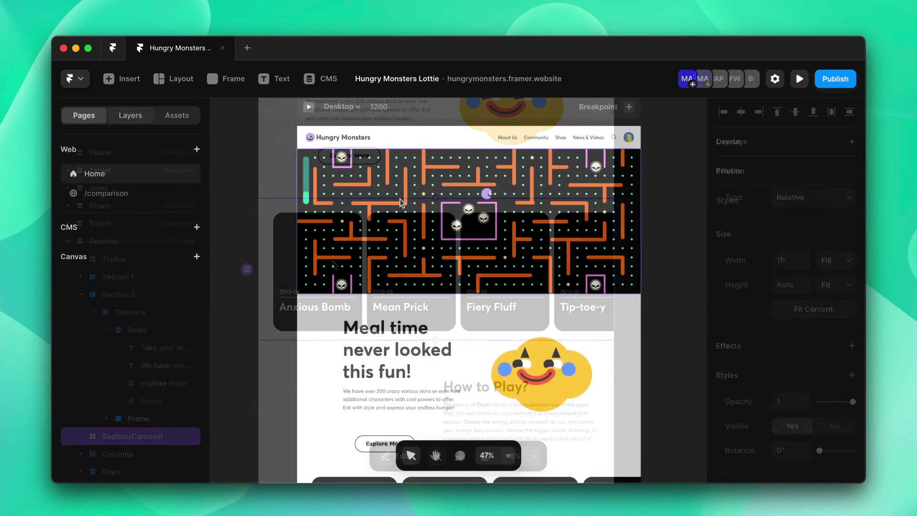
left_click(450, 117)
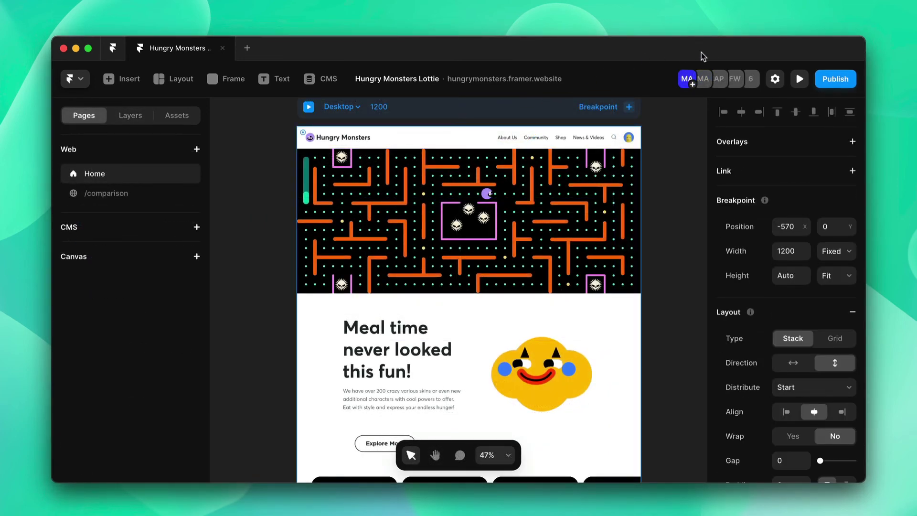
left_click(798, 78)
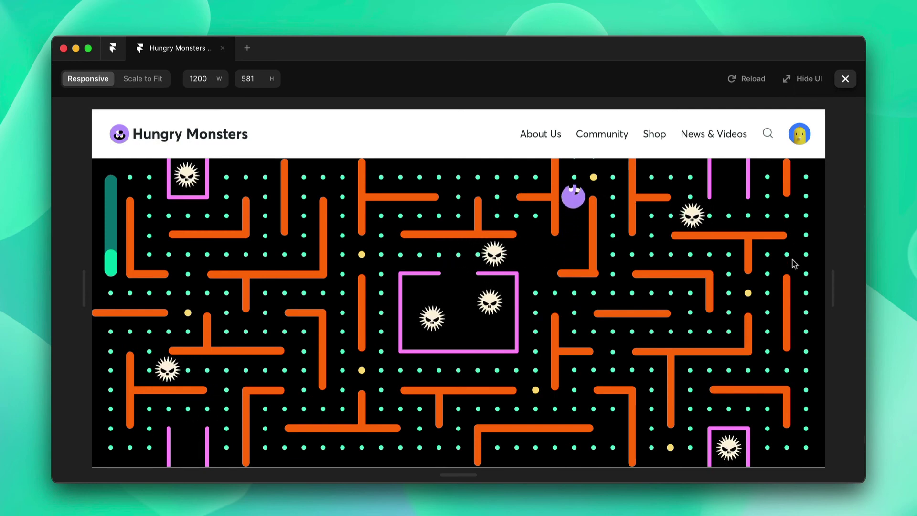
scroll(794, 264, "down", 5)
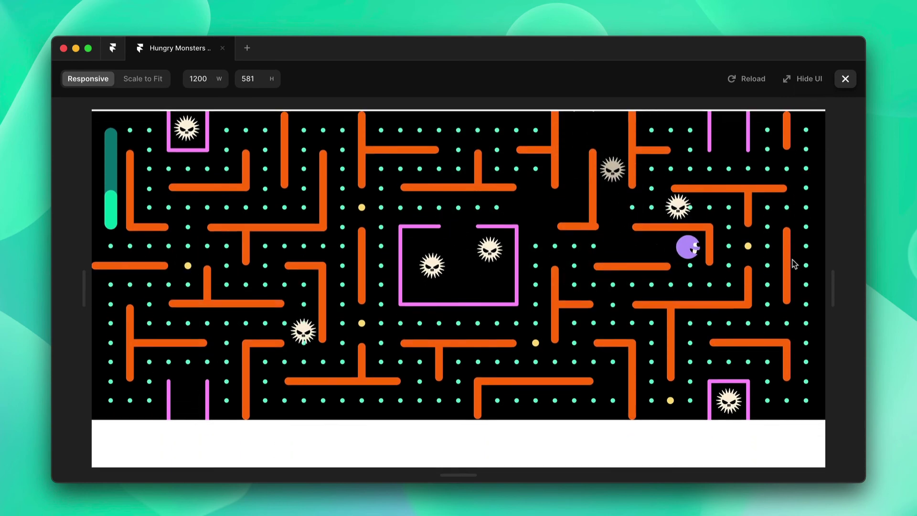
scroll(795, 263, "down", 10)
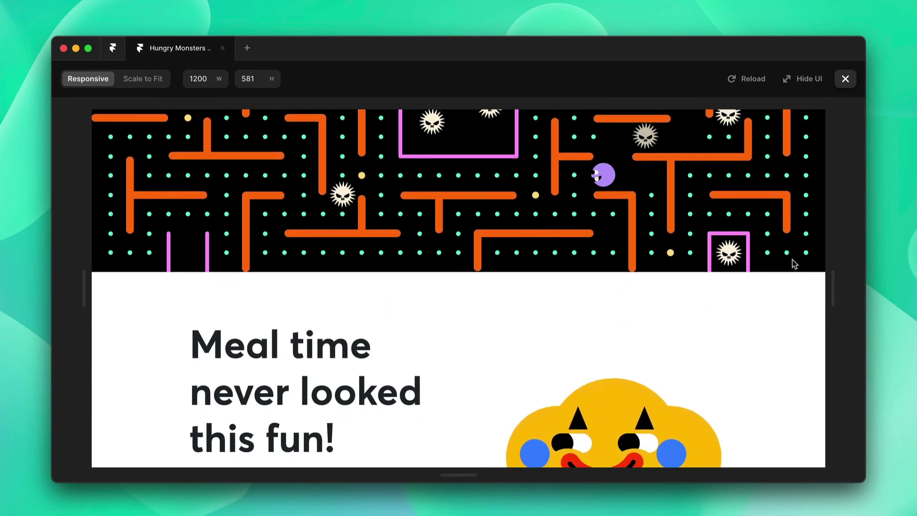
scroll(793, 261, "down", 9)
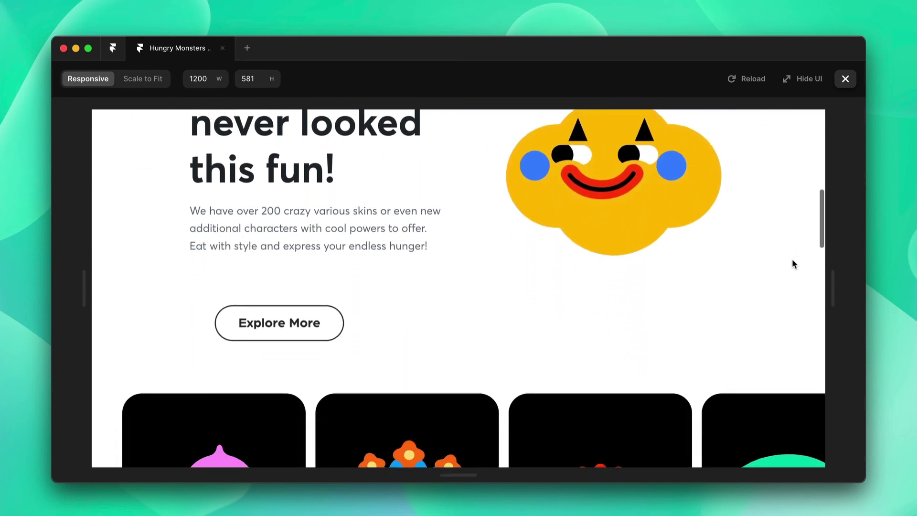
scroll(792, 263, "down", 3)
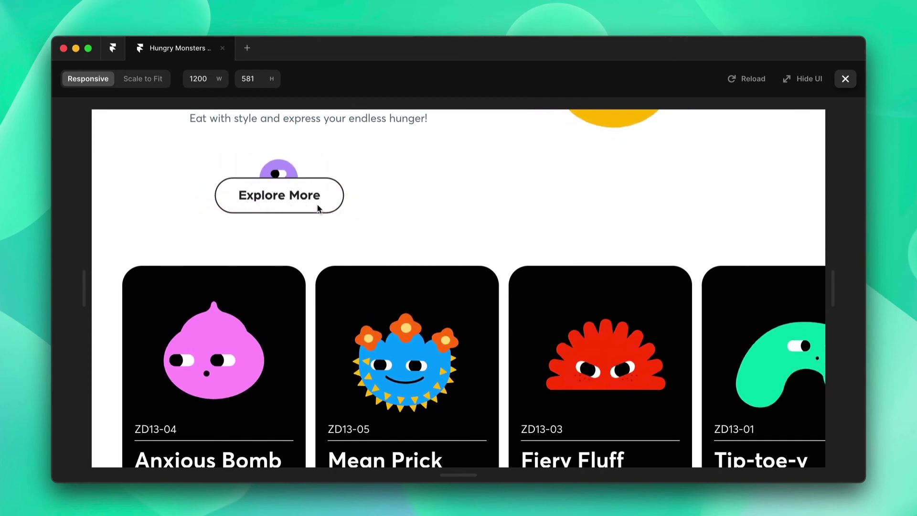
- Examine the carousel, How to Play and Join the Battle animations down to the footer, and close the preview
scroll(365, 253, "down", 6)
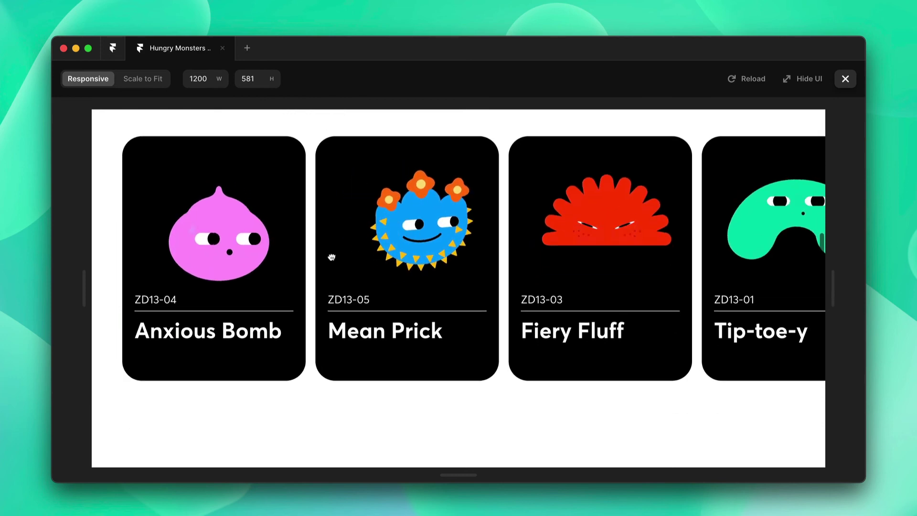
scroll(335, 258, "down", 3)
scroll(454, 393, "down", 10)
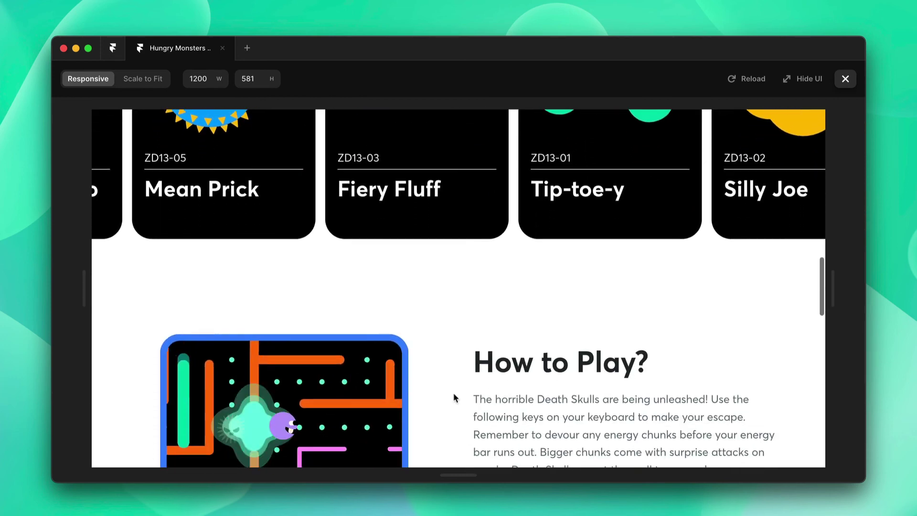
scroll(454, 396, "down", 3)
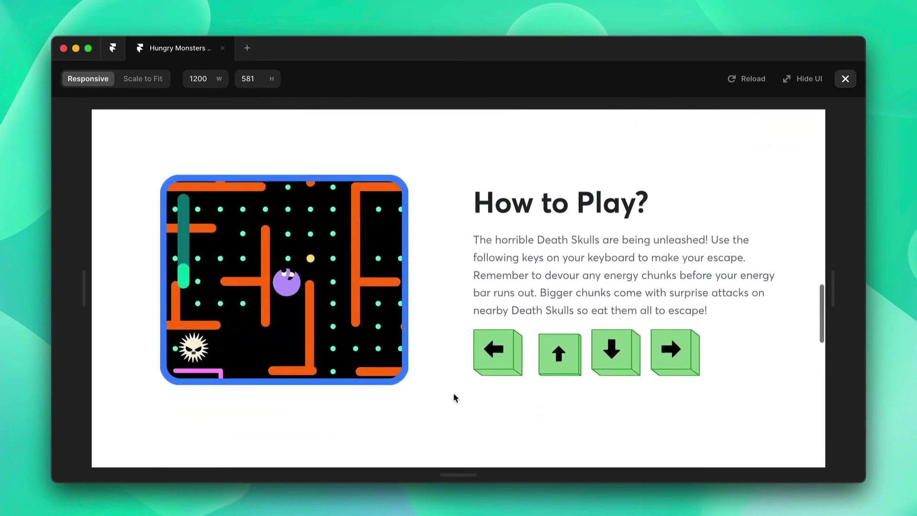
scroll(454, 393, "down", 15)
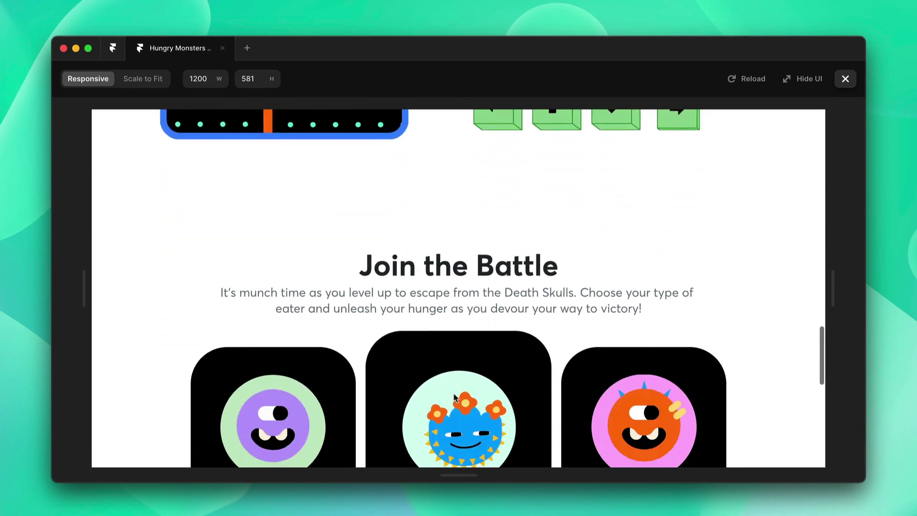
scroll(454, 392, "down", 5)
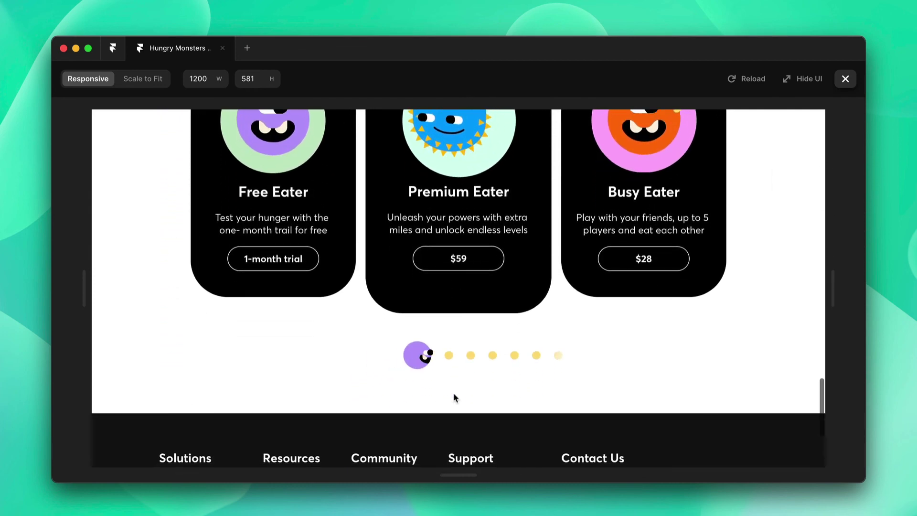
scroll(496, 363, "up", 1)
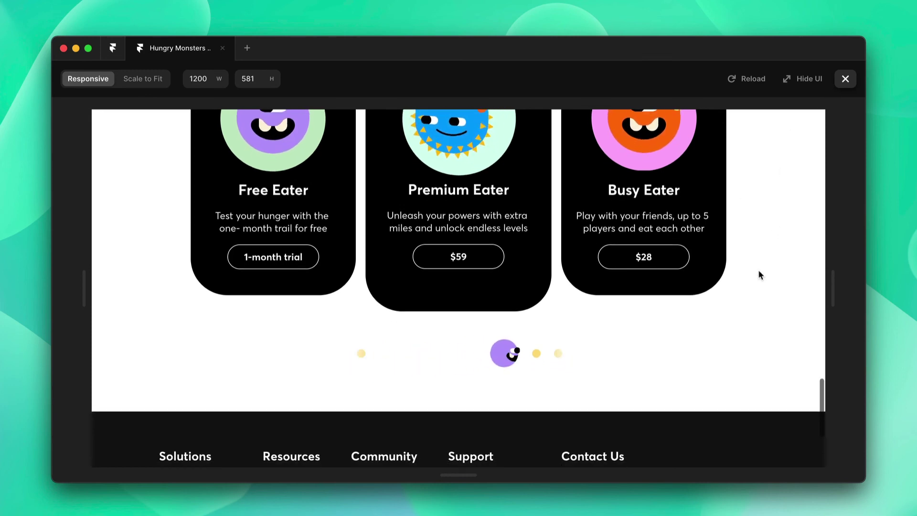
left_click(845, 79)
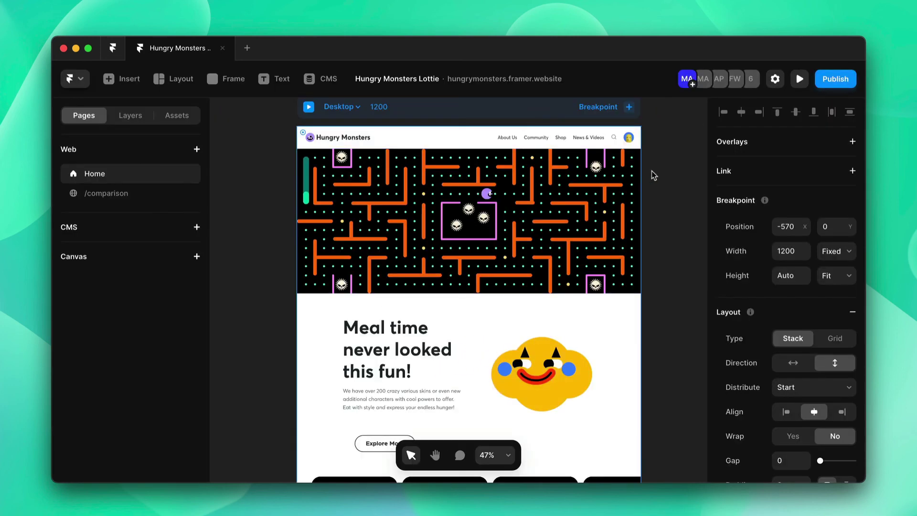
left_click(671, 184)
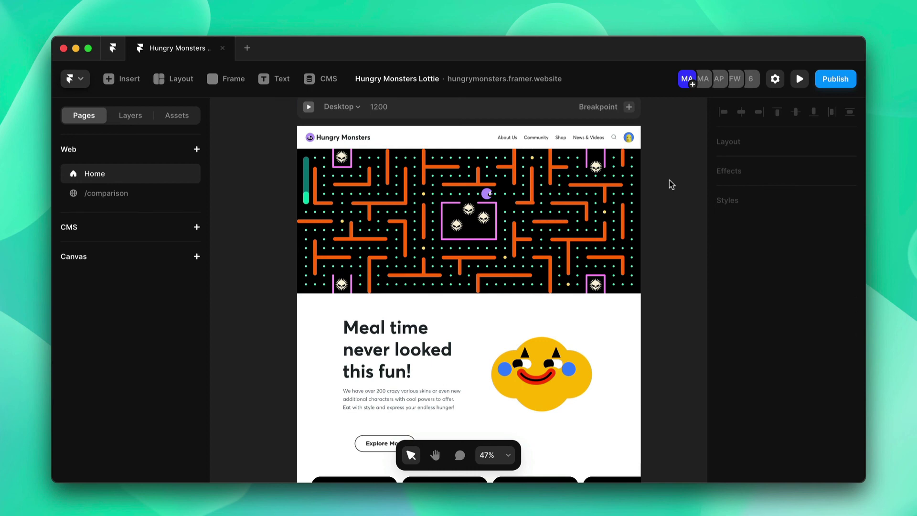